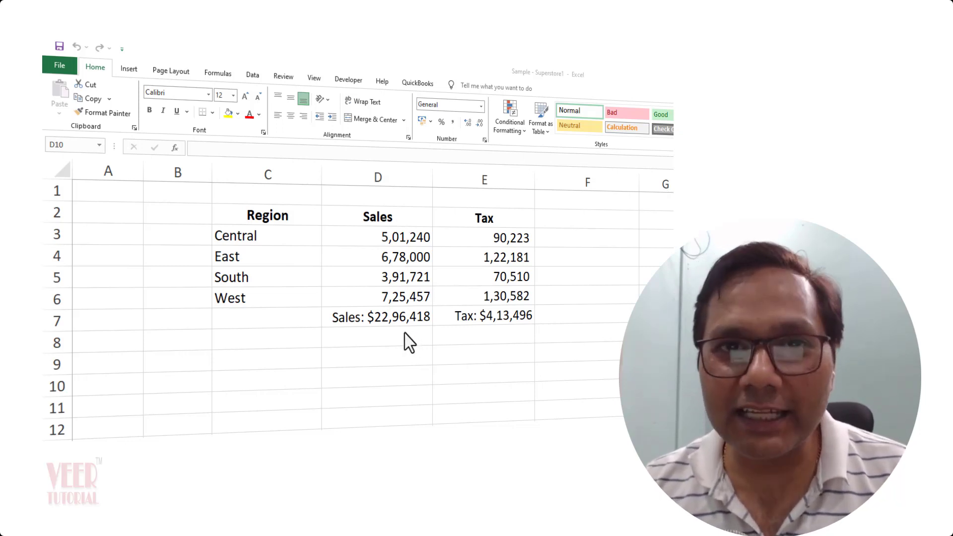
{"action": "left_click", "coordinate": [573, 318]}
{"action": "left_click_drag", "start_coordinate": [391, 320], "coordinate": [497, 320]}
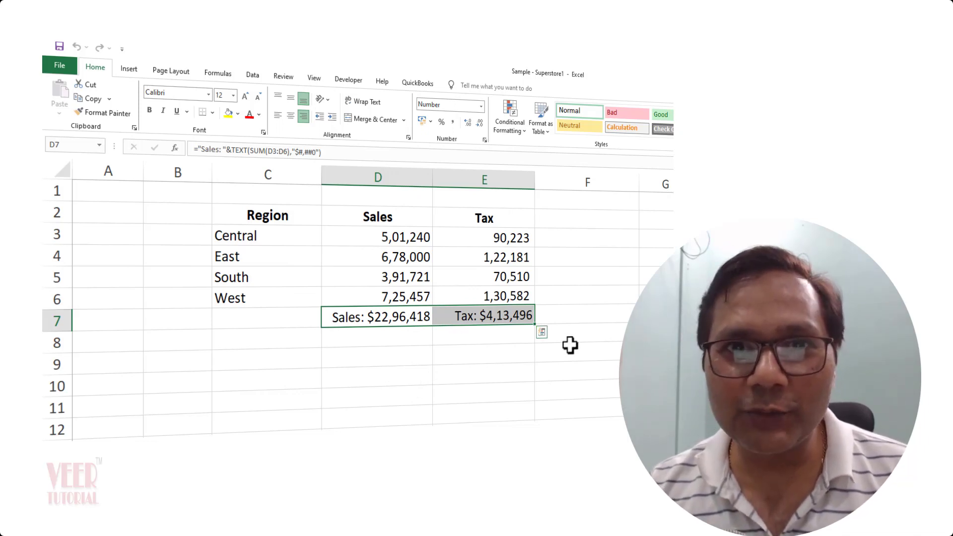
{"action": "left_click", "coordinate": [603, 319]}
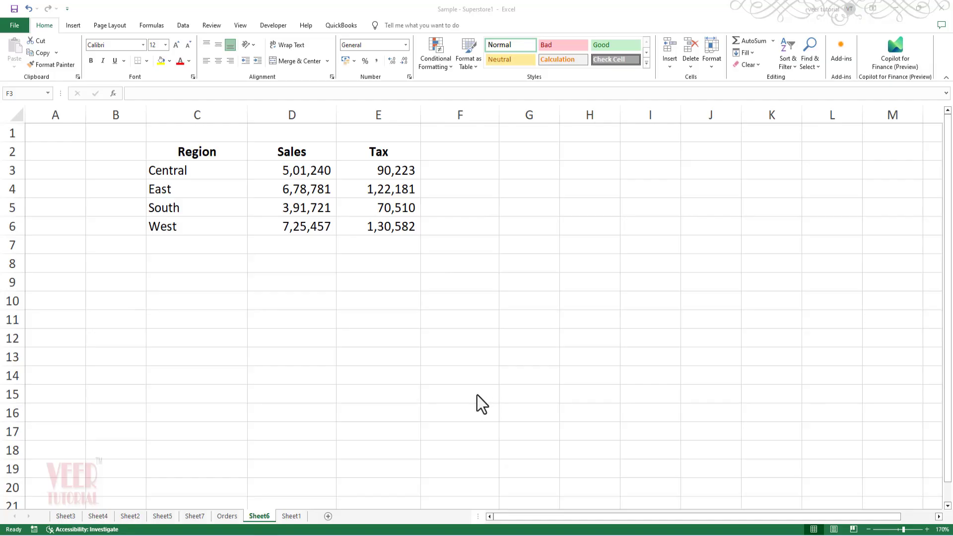
Enter the formula =C3&D3 in cell F3 to join the Central region name with its sales value.
{"action": "left_click", "coordinate": [477, 234]}
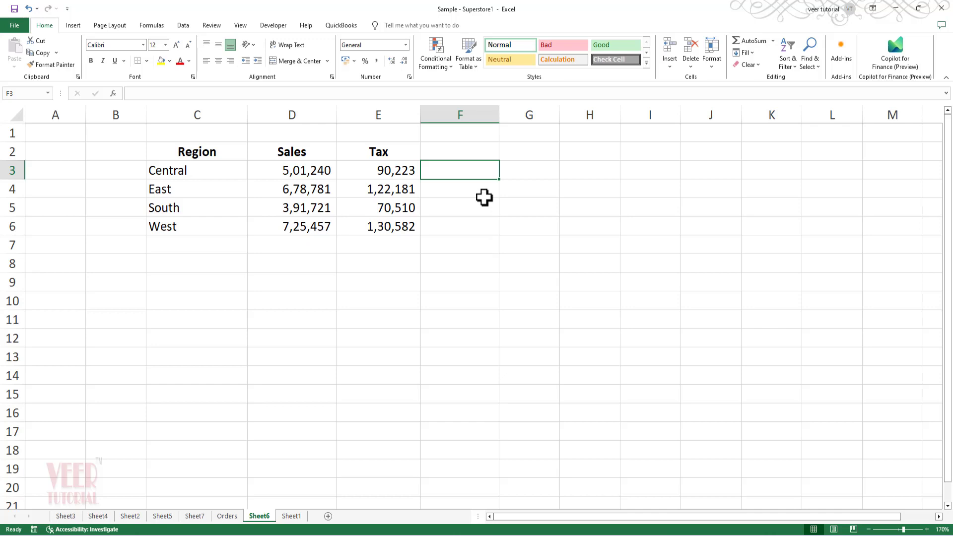
{"action": "type", "text": "="}
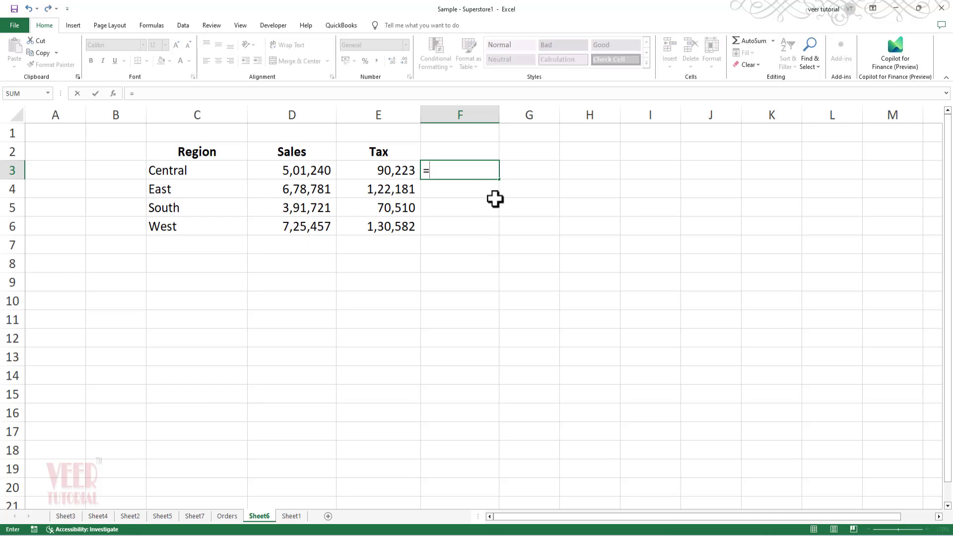
{"action": "left_click", "coordinate": [176, 172]}
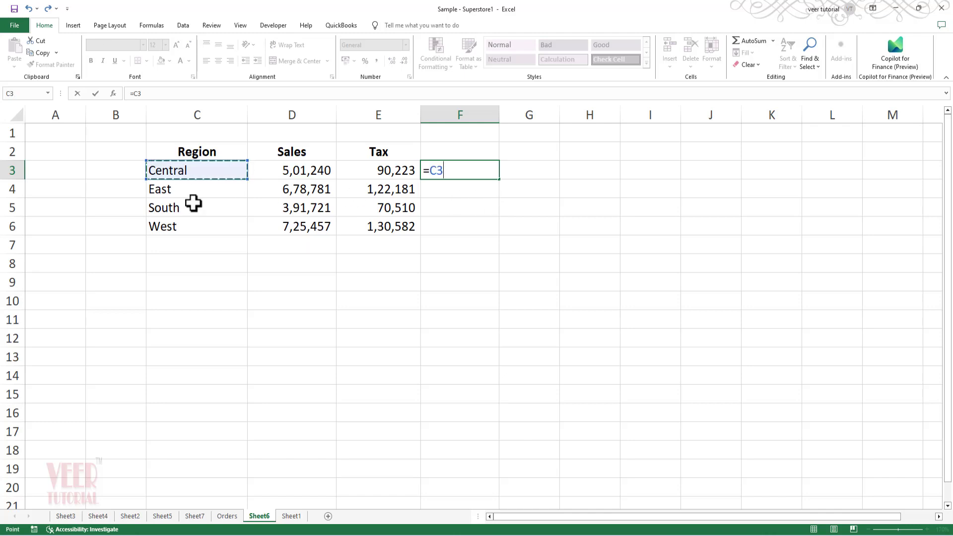
{"action": "type", "text": "&"}
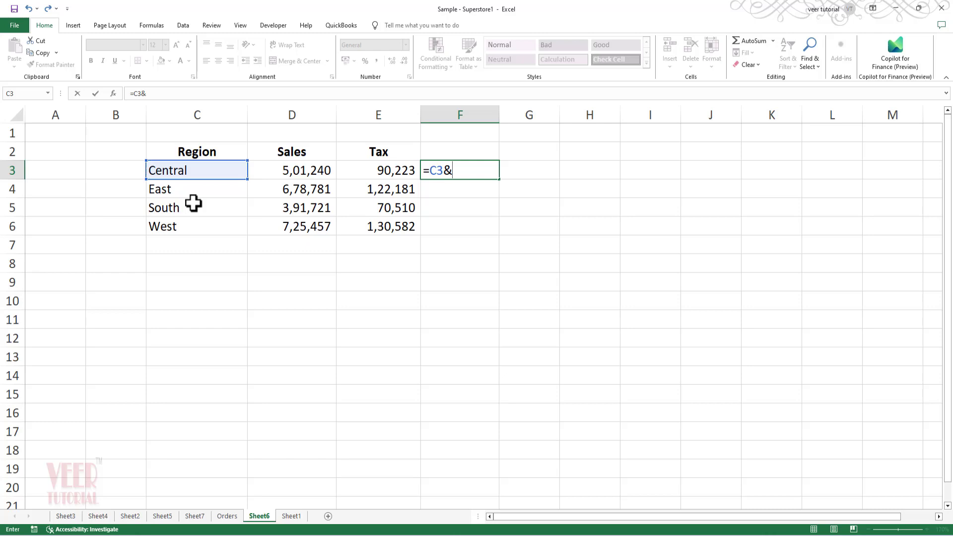
{"action": "left_click", "coordinate": [299, 170]}
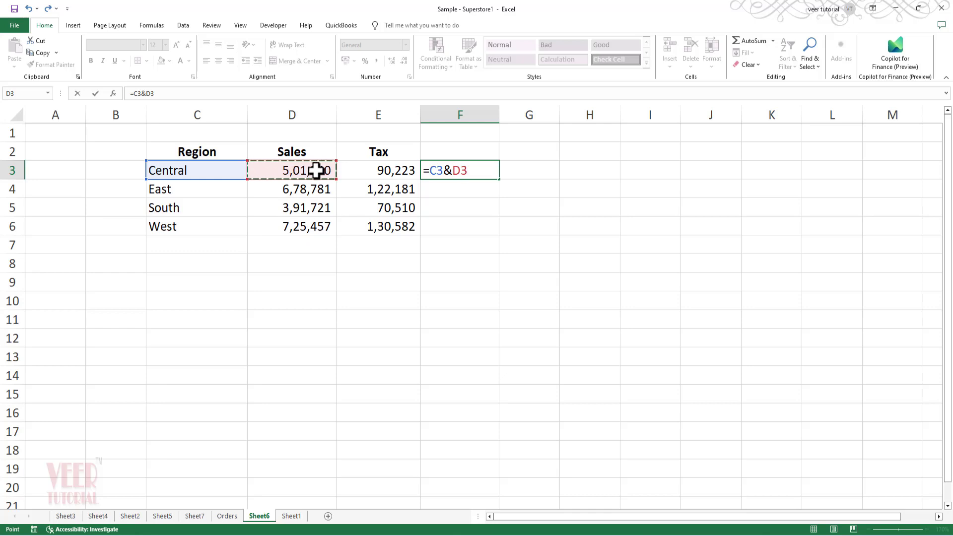
{"action": "key", "text": "ctrl+Return"}
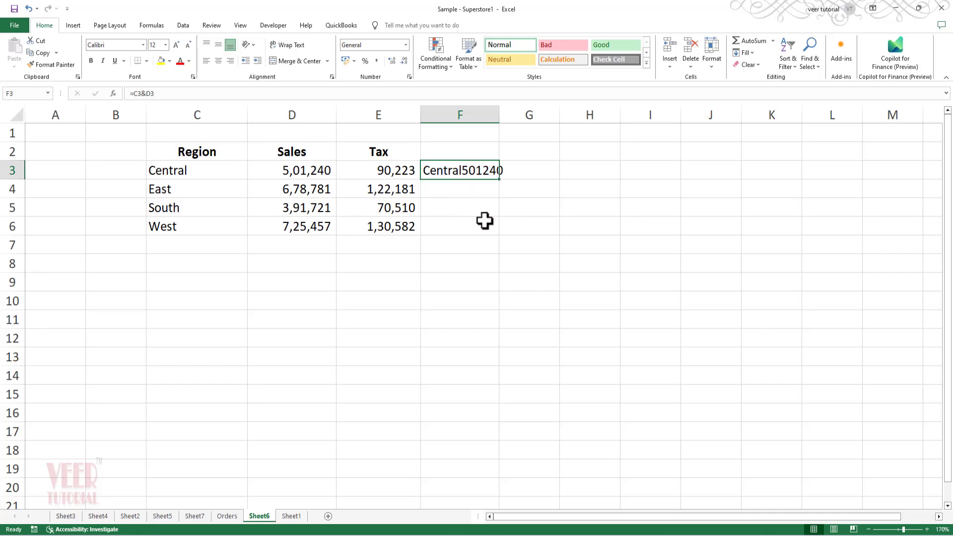
Add a space between the region and sales in F3 by changing its formula to =C3&" "&D3.
{"action": "double_click", "coordinate": [453, 171]}
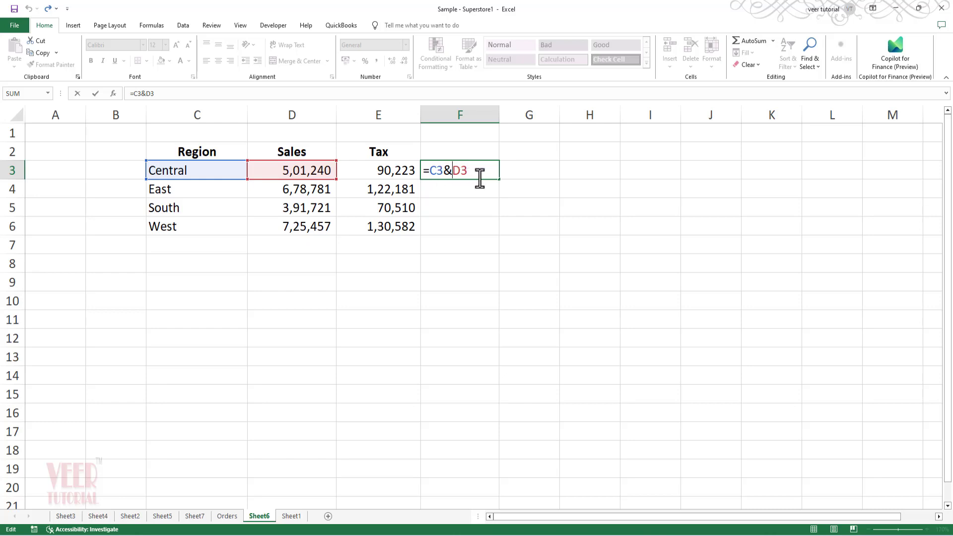
{"action": "type", "text": "\""}
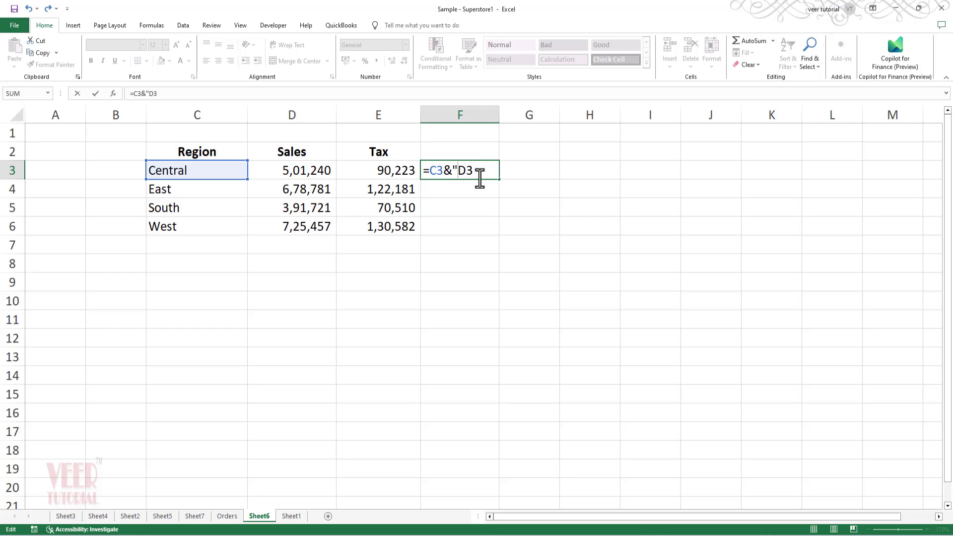
{"action": "type", "text": "\"&"}
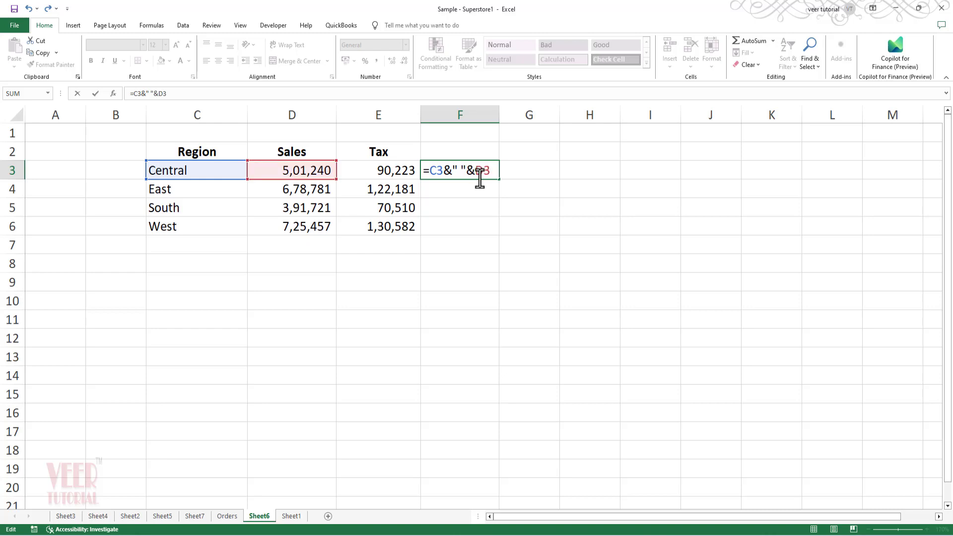
{"action": "key", "text": "Return"}
{"action": "key", "text": "Up"}
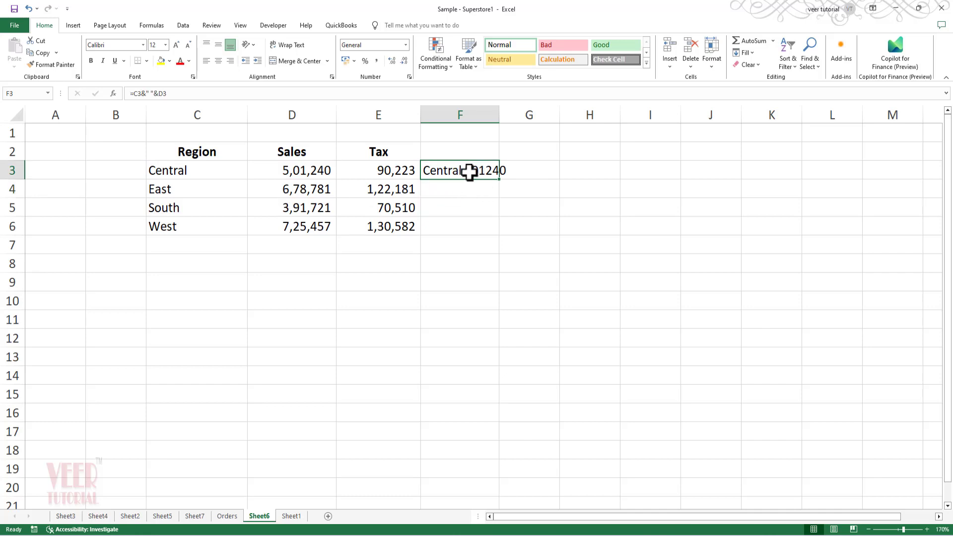
Change the separator in F3's formula to " - " and widen column F to fit the combined text.
{"action": "double_click", "coordinate": [469, 171]}
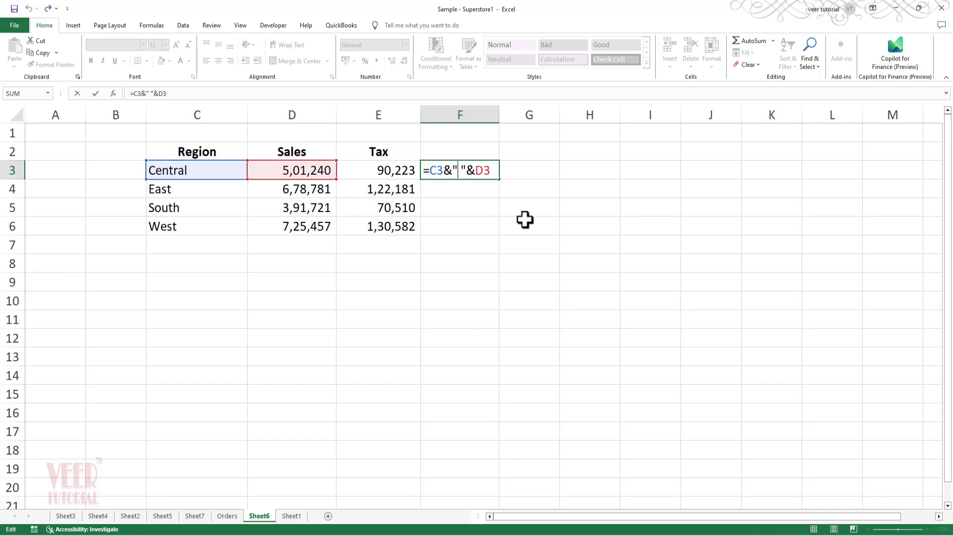
{"action": "type", "text": "-"}
{"action": "key", "text": "Return"}
{"action": "key", "text": "Up"}
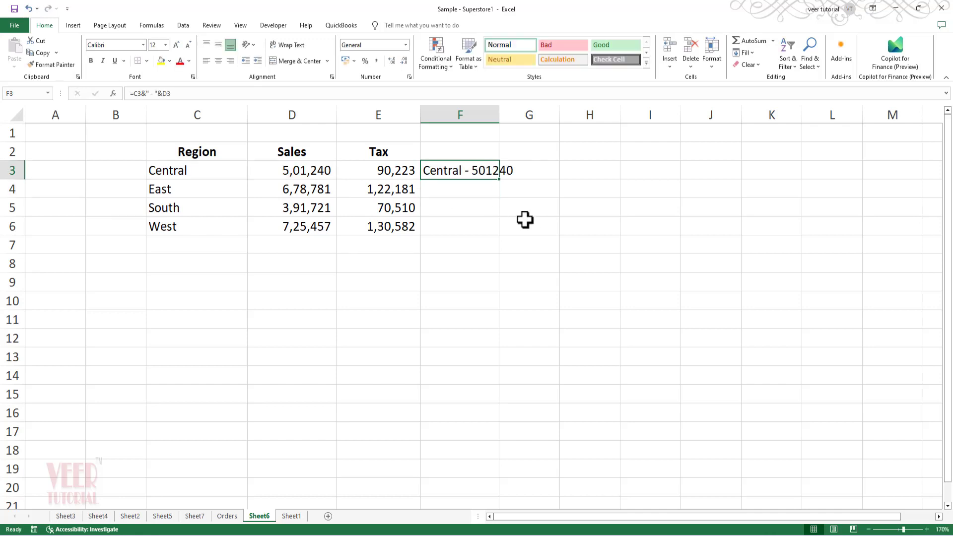
{"action": "left_click_drag", "start_coordinate": [499, 115], "coordinate": [535, 115]}
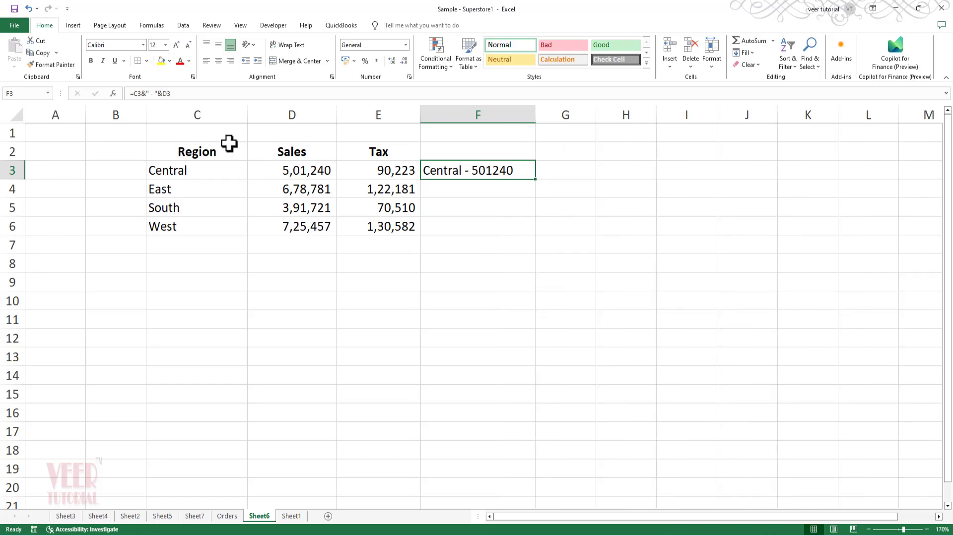
Replace the dash with a dollar sign in F3's formula and fill the formula down to F6.
{"action": "double_click", "coordinate": [469, 171]}
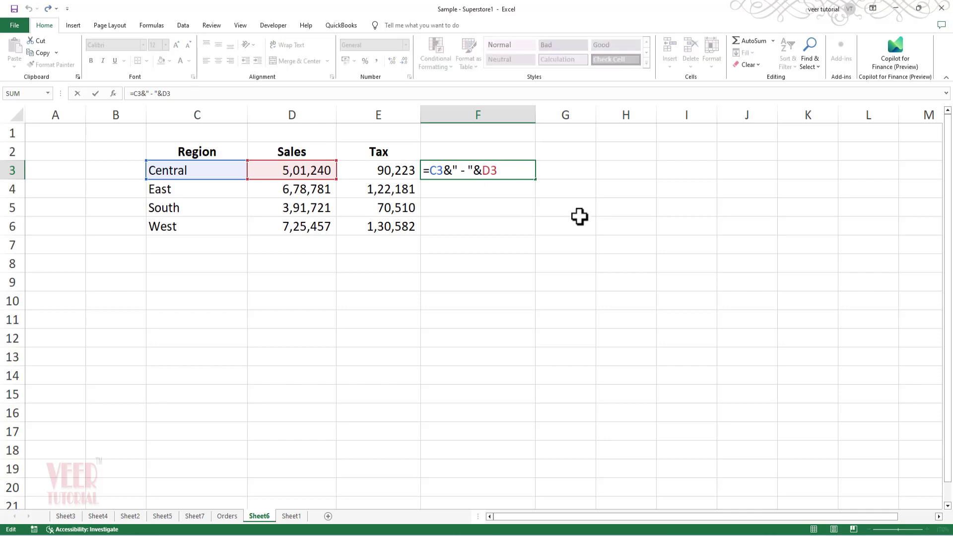
{"action": "key", "text": "BackSpace"}
{"action": "type", "text": "$"}
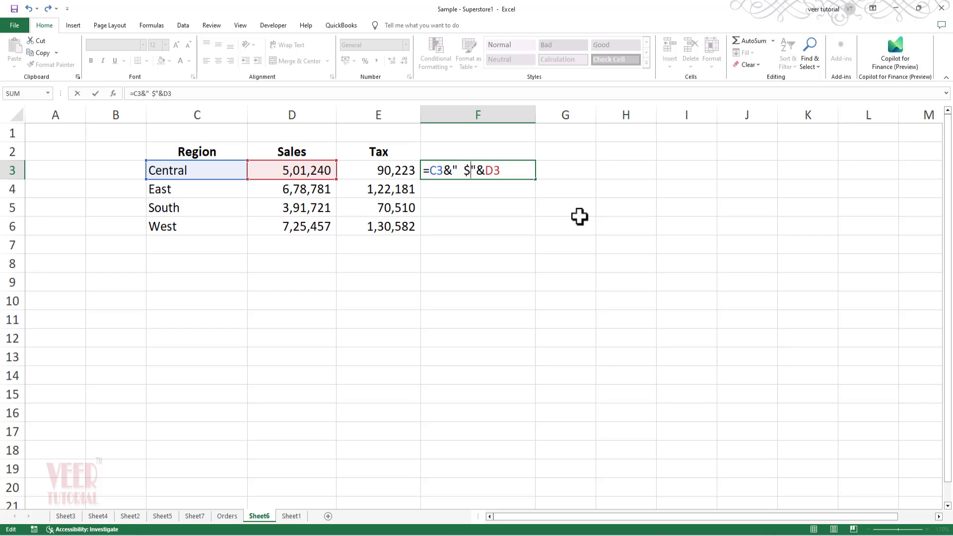
{"action": "key", "text": "Return"}
{"action": "key", "text": "Down"}
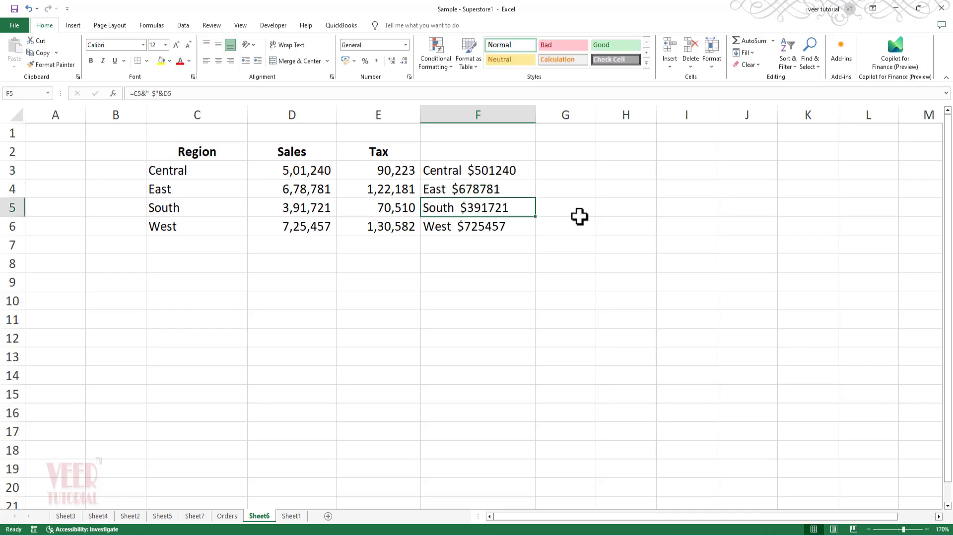
{"action": "key", "text": "Down"}
{"action": "key", "text": "ctrl+s"}
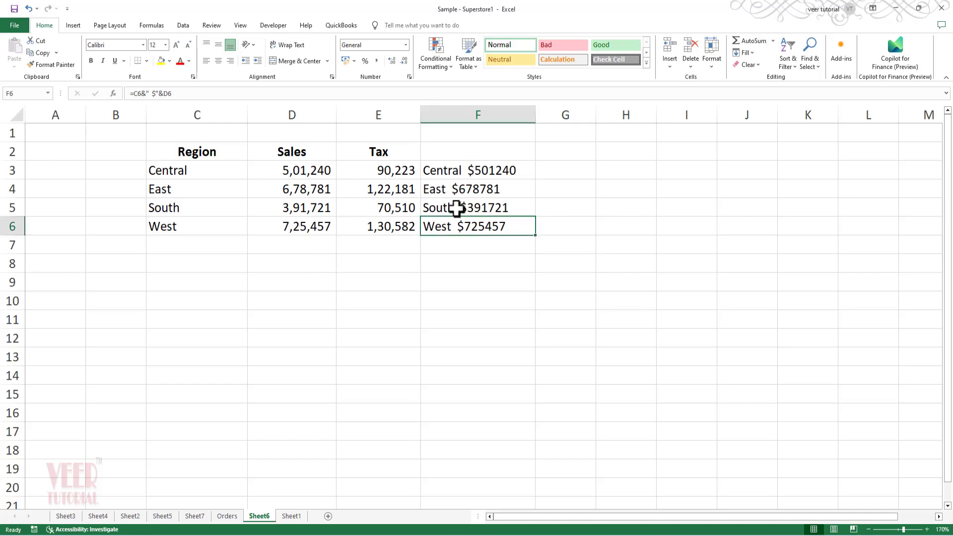
Change the East region's sales value in D4 to 678000.
{"action": "left_click", "coordinate": [309, 174]}
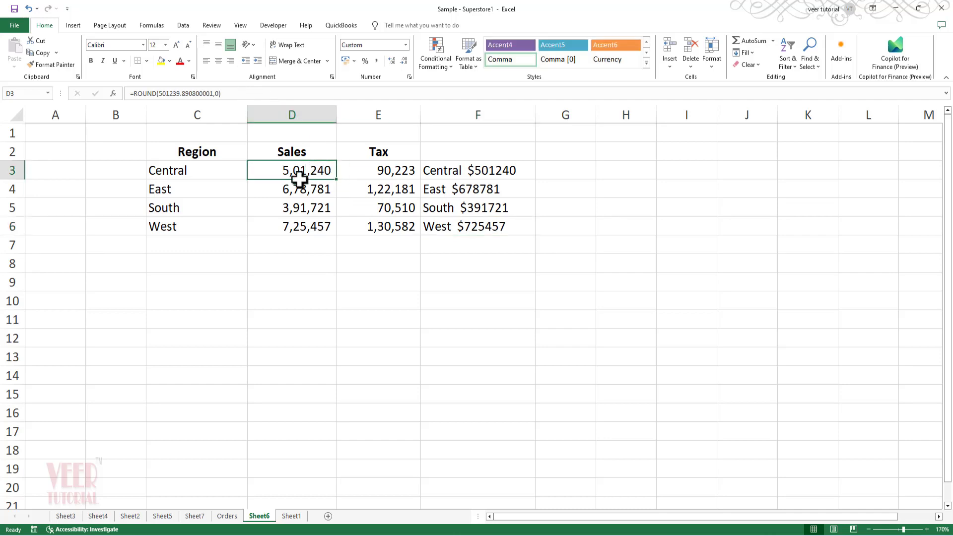
{"action": "left_click", "coordinate": [300, 189]}
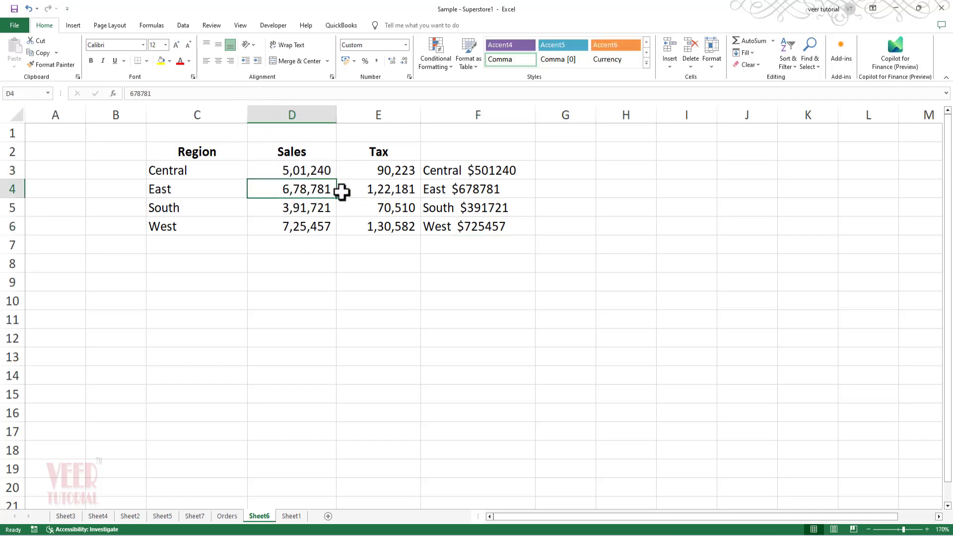
{"action": "left_click", "coordinate": [187, 94]}
{"action": "key", "text": "BackSpace"}
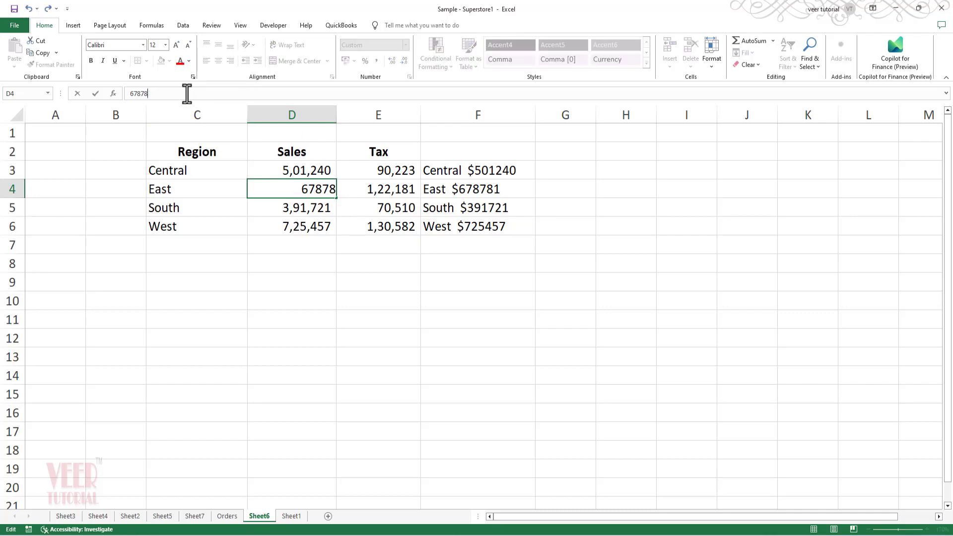
{"action": "key", "text": "BackSpace"}
{"action": "key", "text": "BackSpace"}
{"action": "type", "text": "000"}
{"action": "key", "text": "ctrl+Return"}
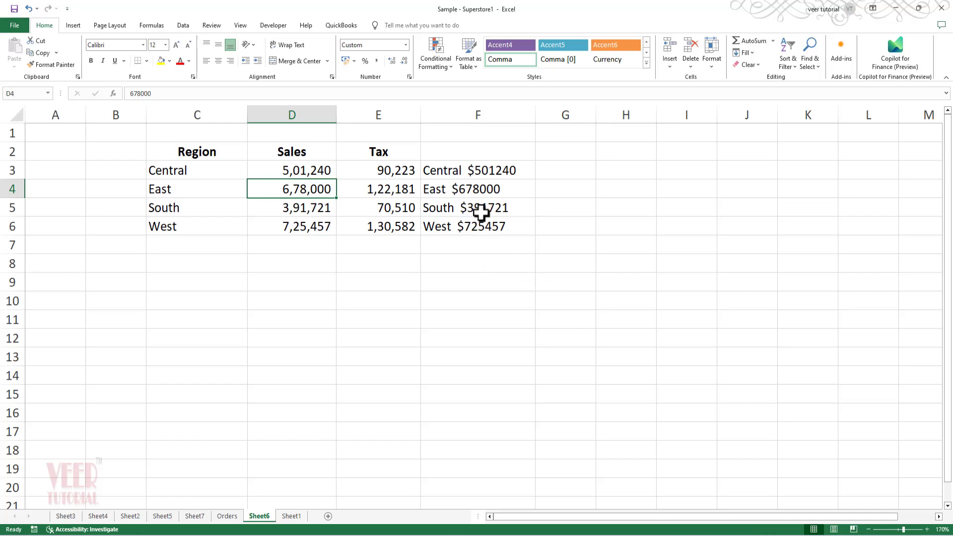
Remove the dollar sign and the extra space from the separator in F3's formula, leaving a single space between the quotes.
{"action": "left_click", "coordinate": [452, 172]}
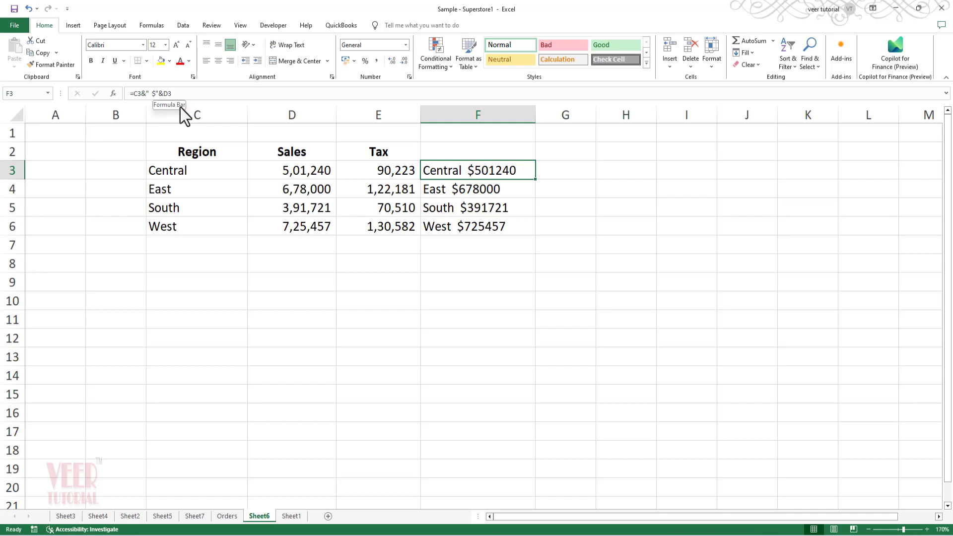
{"action": "double_click", "coordinate": [475, 175]}
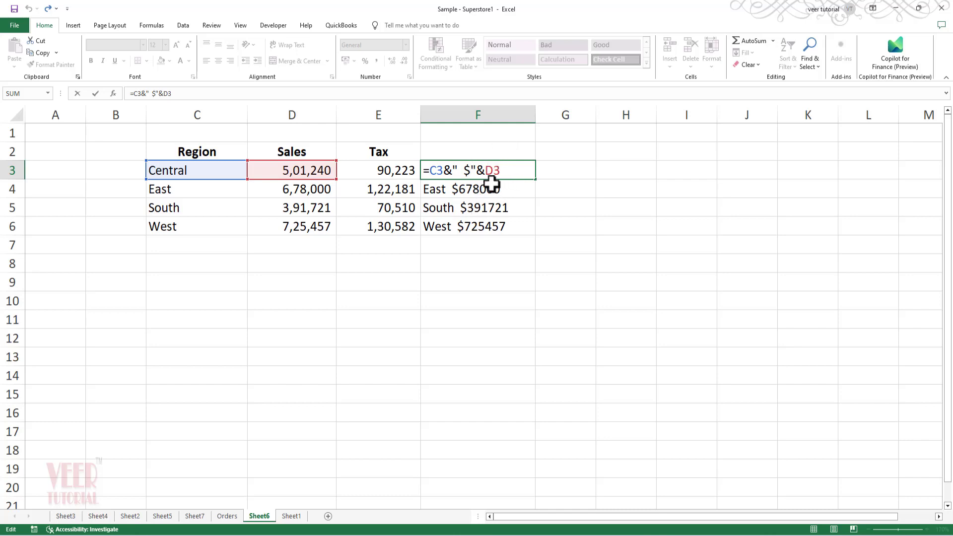
{"action": "key", "text": "BackSpace"}
{"action": "key", "text": "BackSpace"}
{"action": "key", "text": "BackSpace"}
{"action": "key", "text": "Right"}
{"action": "key", "text": "Right"}
{"action": "key", "text": "Right"}
{"action": "key", "text": "Left"}
Wrap D3 in a TEXT function with an empty format string in F3's formula and fill it down to F6.
{"action": "type", "text": "tex"}
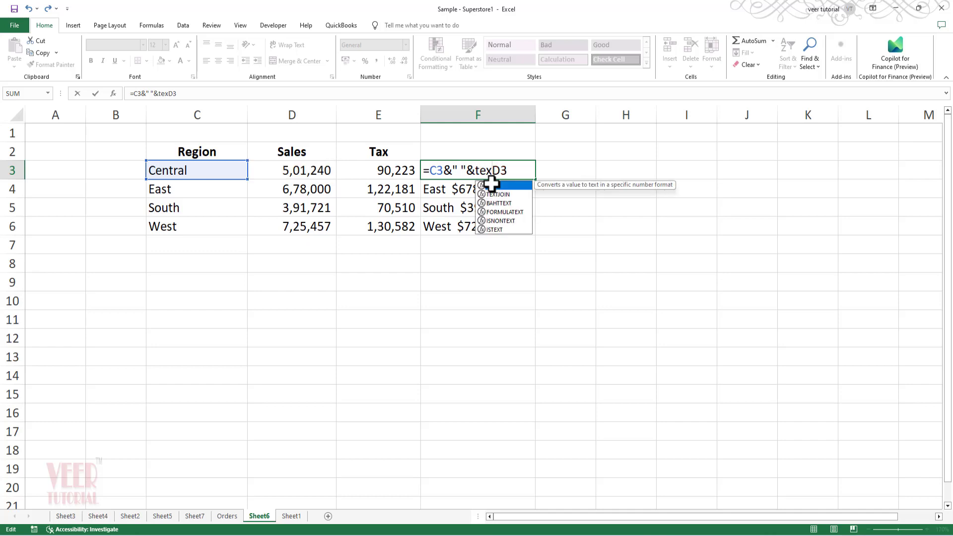
{"action": "key", "text": "Tab"}
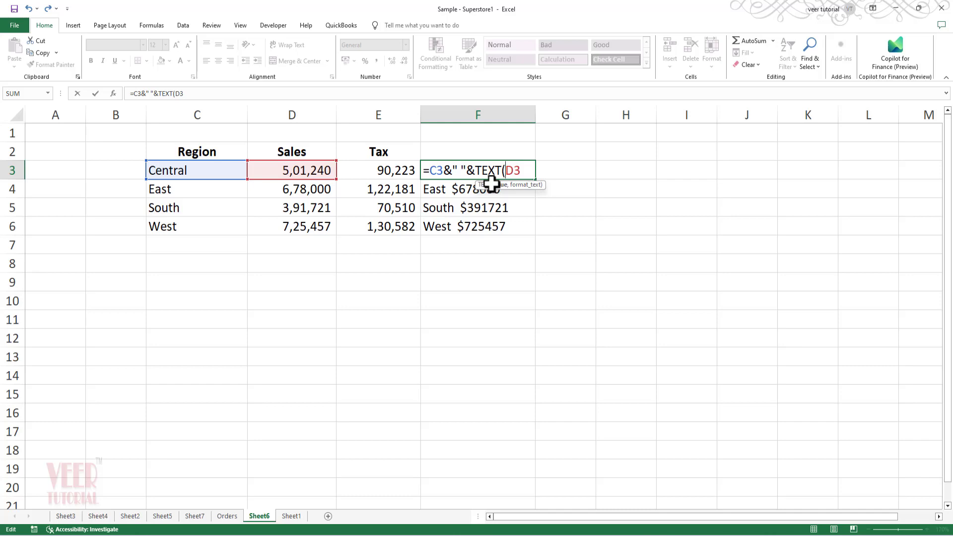
{"action": "key", "text": "Right"}
{"action": "key", "text": "Right"}
{"action": "type", "text": ","}
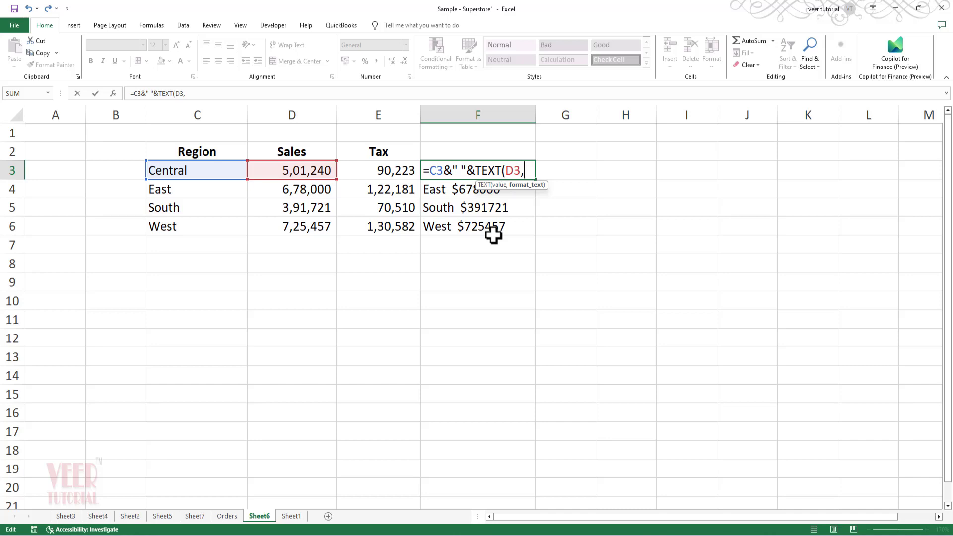
{"action": "type", "text": "\"\")"}
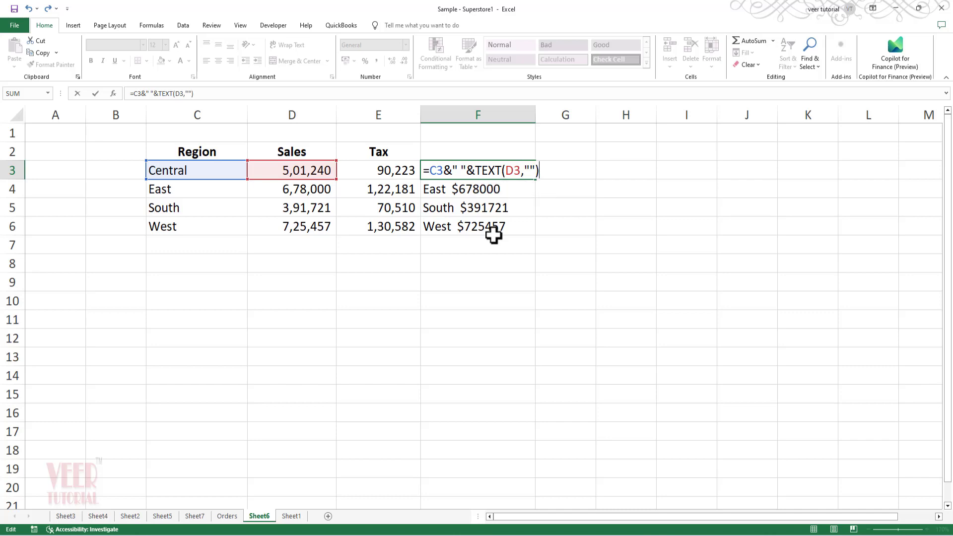
{"action": "key", "text": "Return"}
{"action": "key", "text": "Up"}
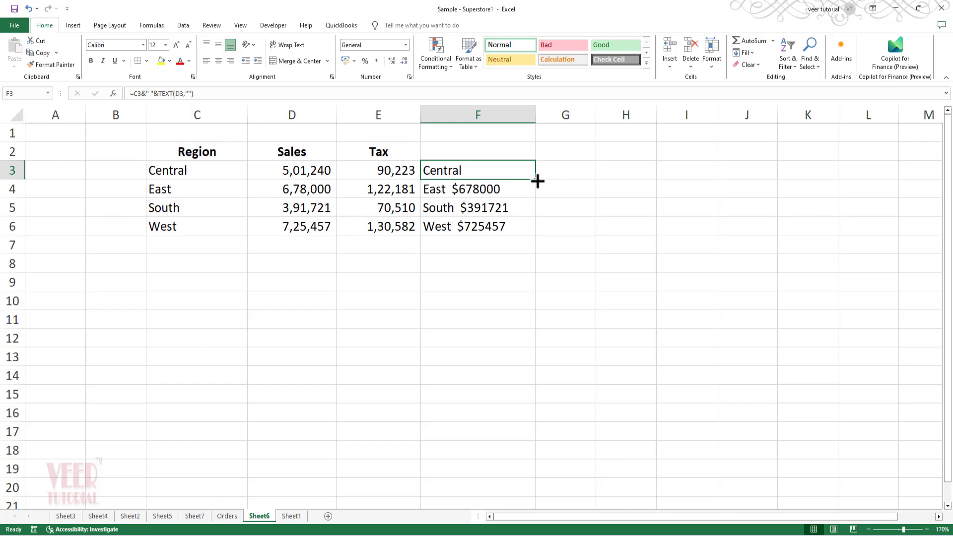
{"action": "left_click_drag", "start_coordinate": [537, 181], "coordinate": [536, 227]}
Copy the custom number format code #,##0 from F3's cell format settings without applying it.
{"action": "left_click", "coordinate": [483, 170]}
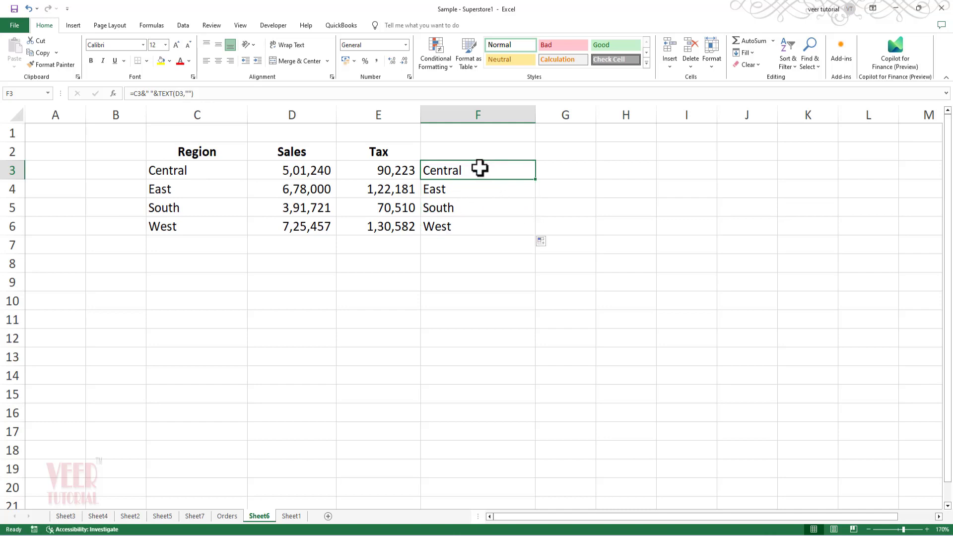
{"action": "right_click", "coordinate": [480, 169]}
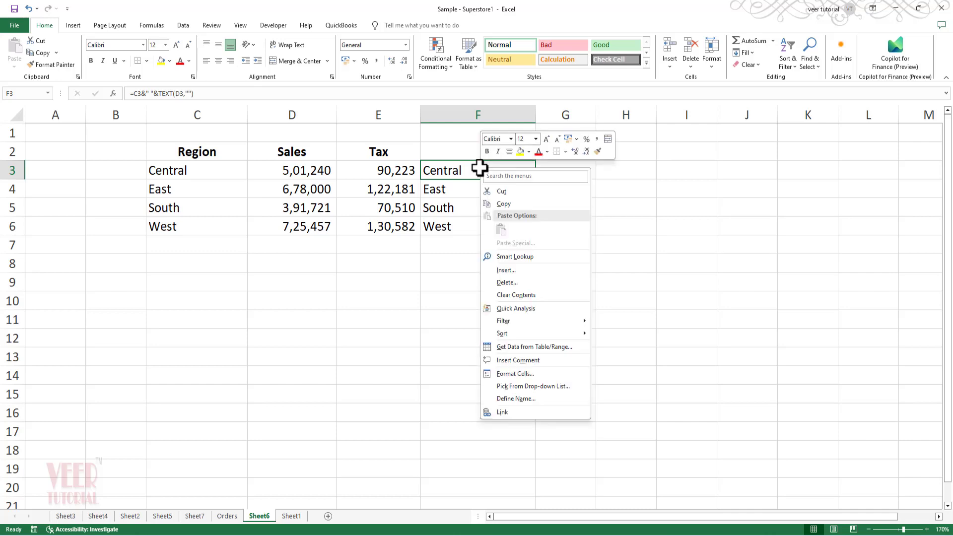
{"action": "left_click", "coordinate": [516, 375]}
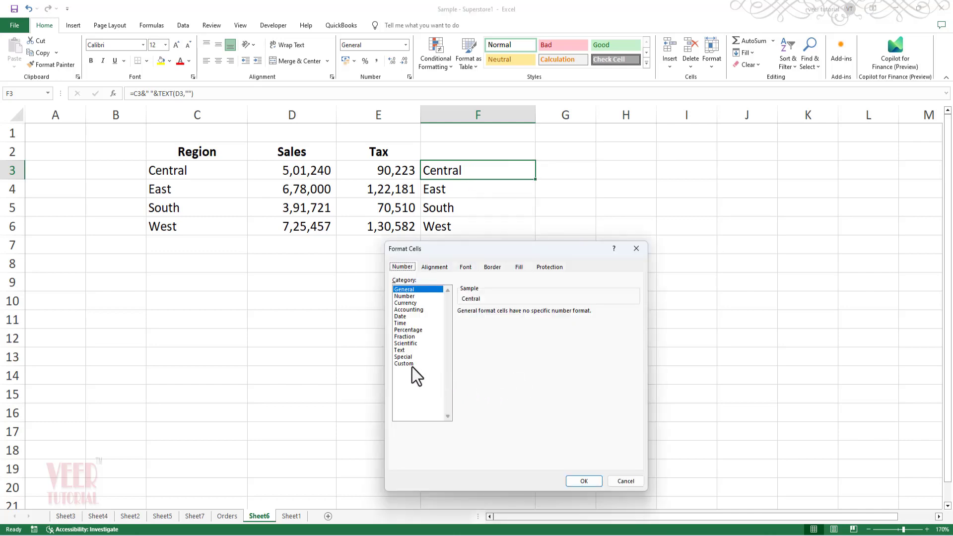
{"action": "left_click", "coordinate": [411, 364]}
{"action": "left_click_drag", "start_coordinate": [513, 246], "coordinate": [254, 139]}
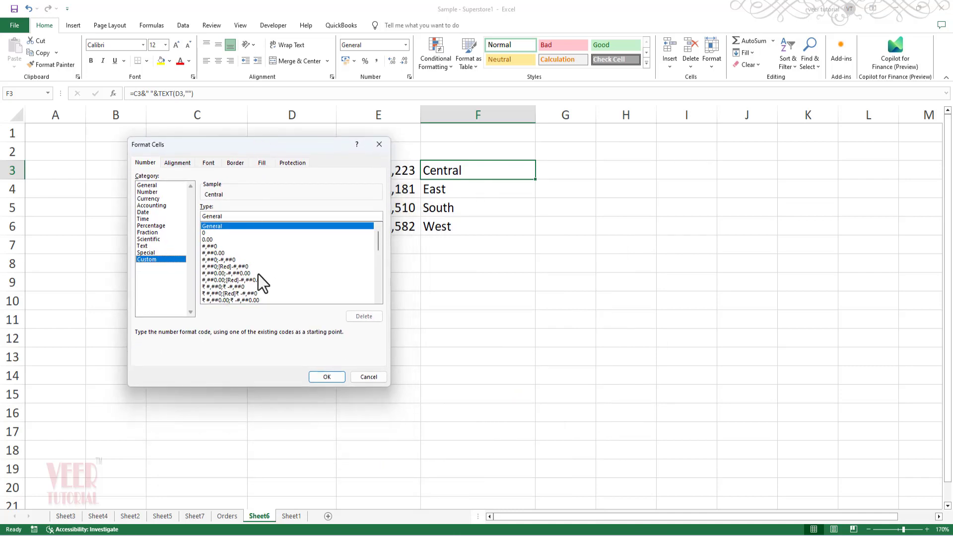
{"action": "left_click", "coordinate": [214, 246]}
{"action": "left_click_drag", "start_coordinate": [312, 145], "coordinate": [353, 225]}
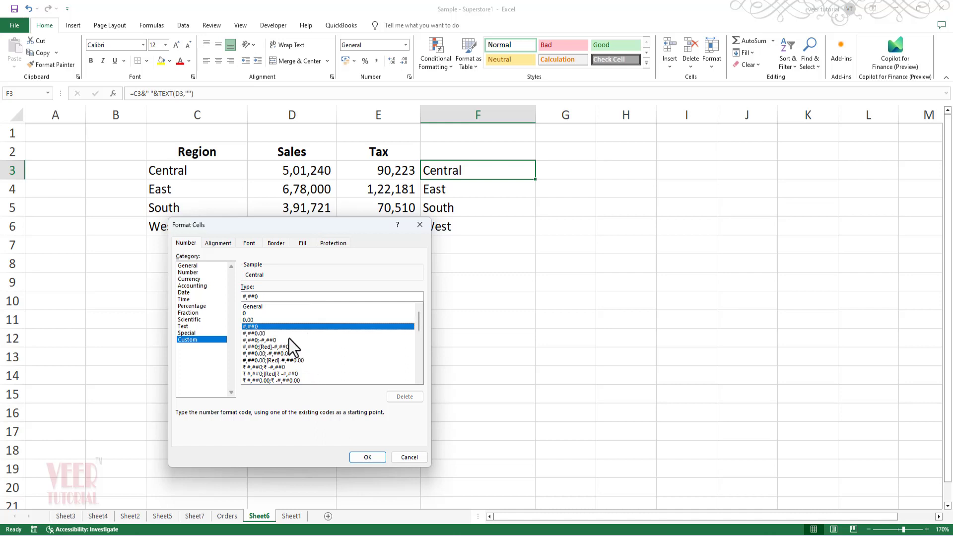
{"action": "left_click_drag", "start_coordinate": [262, 296], "coordinate": [233, 297]}
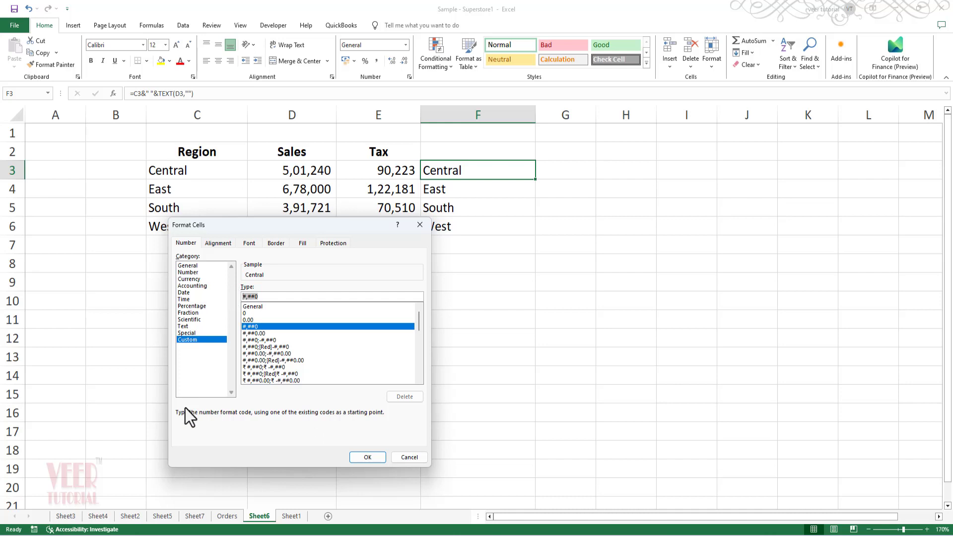
{"action": "left_click", "coordinate": [419, 458]}
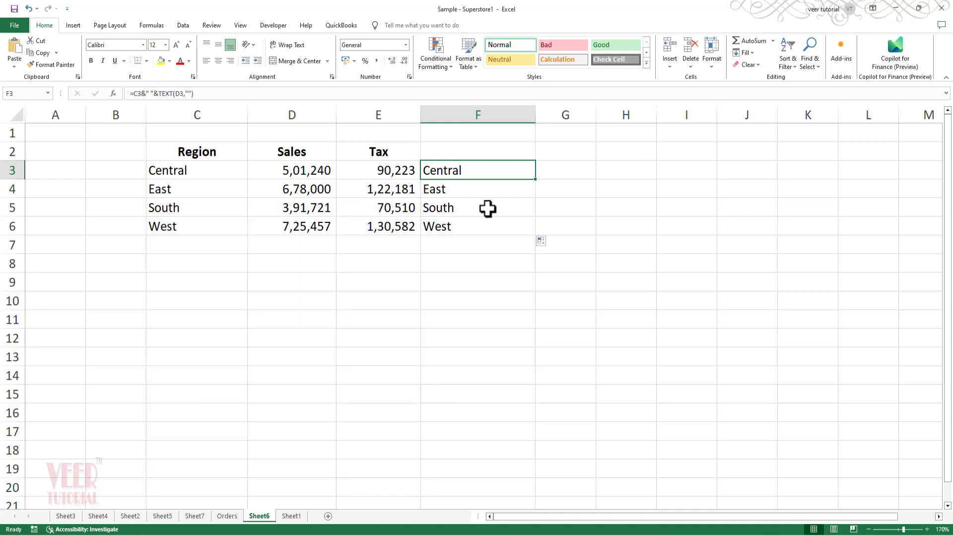
Insert #,##0 as the format string of the TEXT function in F3 and fill the formula down to F6.
{"action": "double_click", "coordinate": [482, 170]}
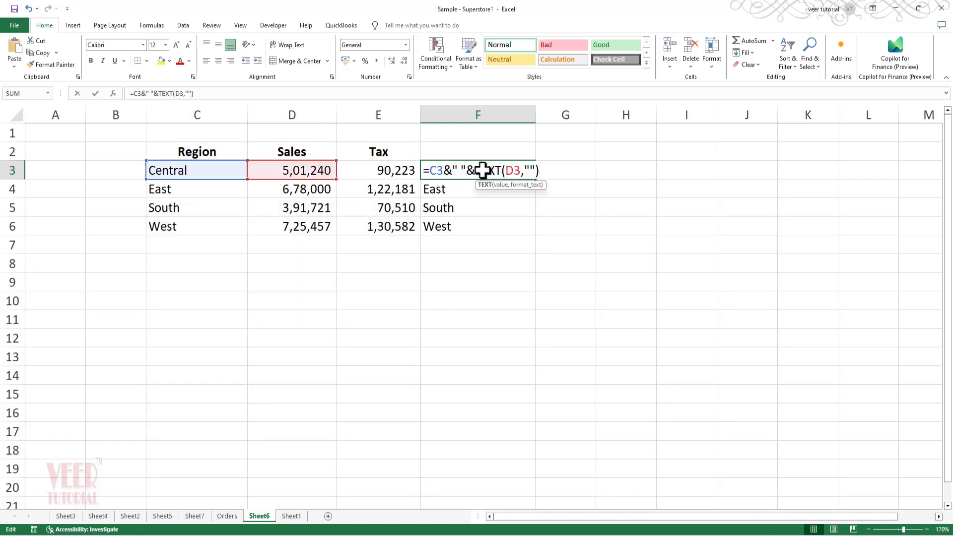
{"action": "left_click", "coordinate": [529, 170]}
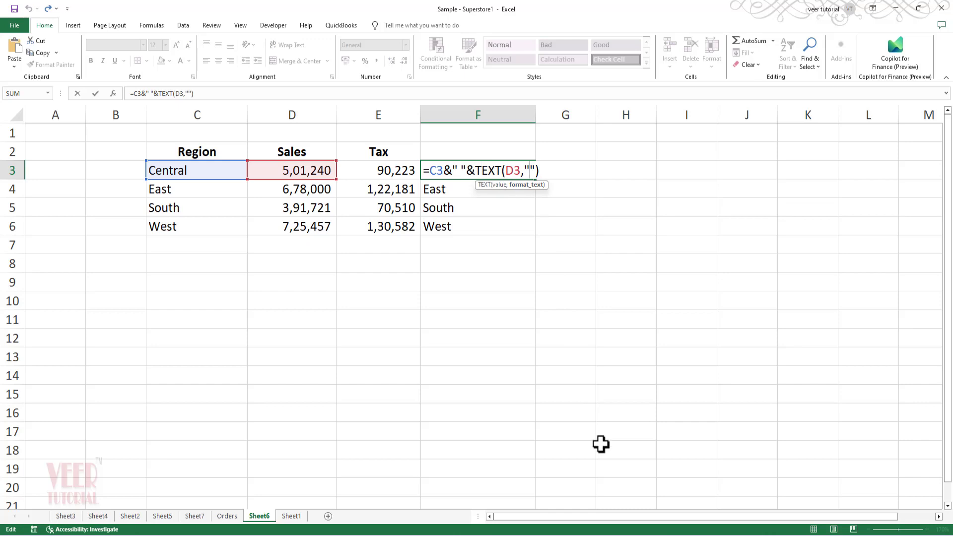
{"action": "type", "text": "#,##0"}
{"action": "key", "text": "Return"}
{"action": "left_click", "coordinate": [530, 174]}
{"action": "left_click_drag", "start_coordinate": [535, 178], "coordinate": [540, 234]}
{"action": "left_click", "coordinate": [484, 276]}
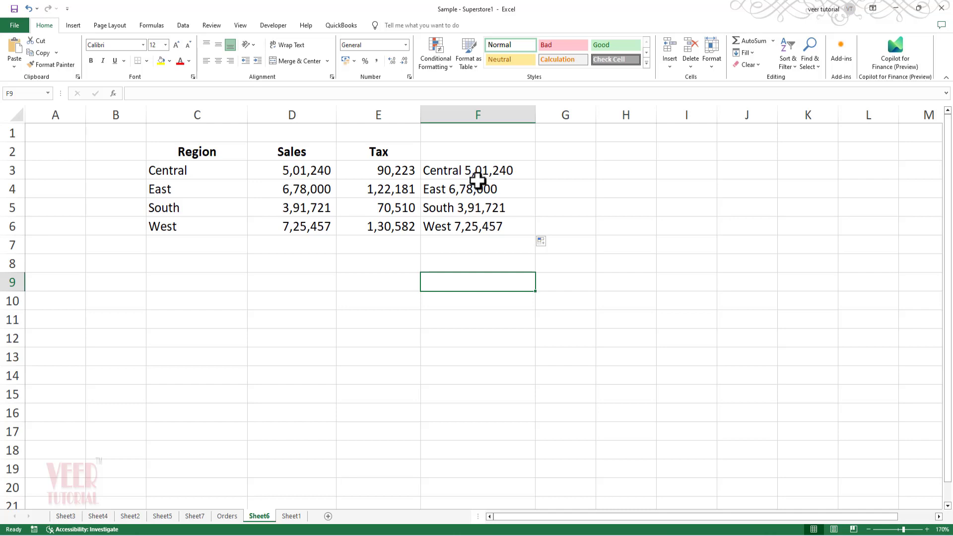
Set the number format of the sales values in D3:D6 to General.
{"action": "left_click_drag", "start_coordinate": [319, 180], "coordinate": [319, 223]}
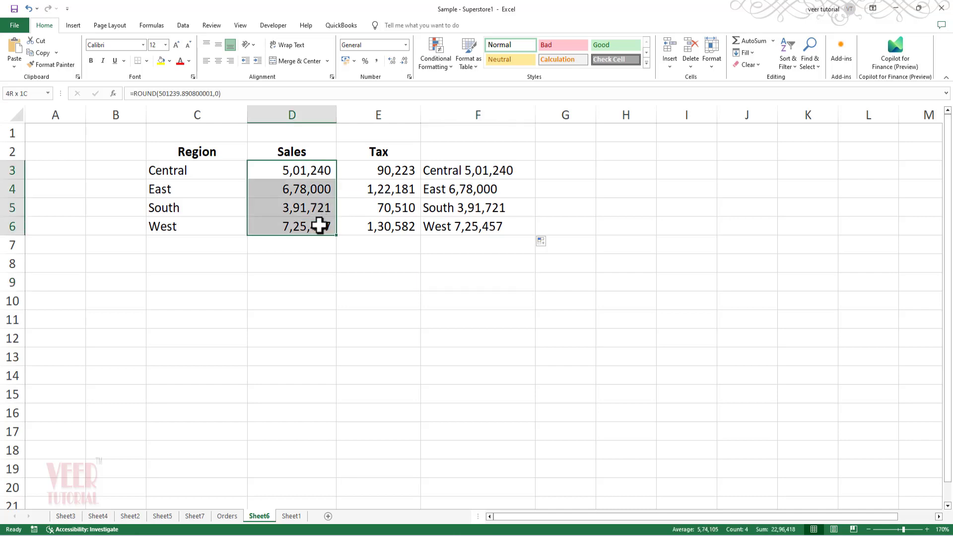
{"action": "left_click", "coordinate": [405, 44]}
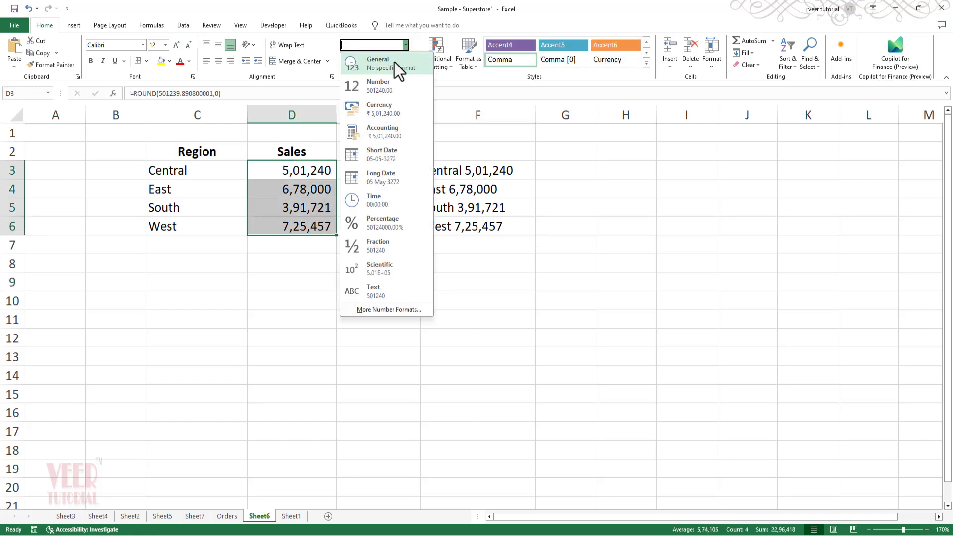
{"action": "left_click", "coordinate": [391, 63]}
{"action": "left_click", "coordinate": [291, 319]}
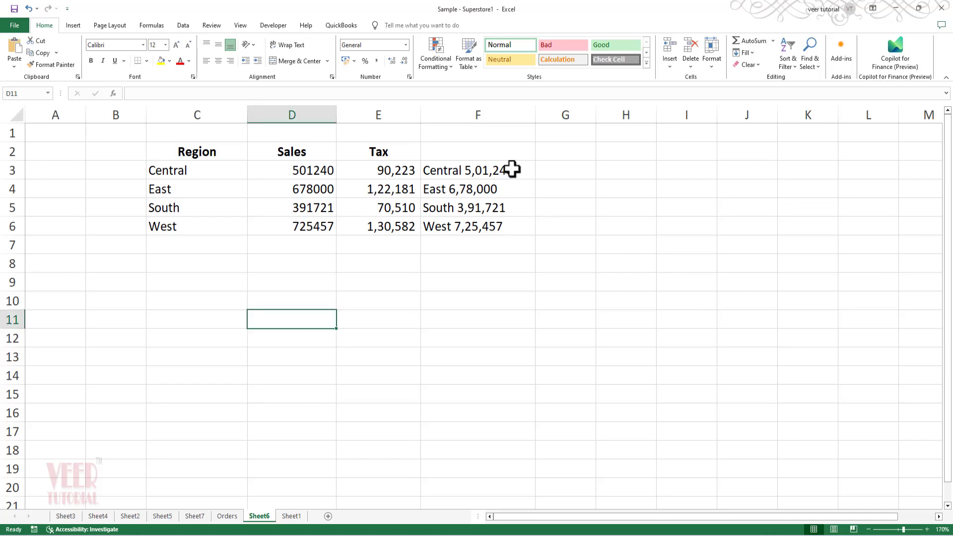
Try adding a dollar sign after the space in the separator of F3's formula and undo the change.
{"action": "left_click", "coordinate": [462, 171]}
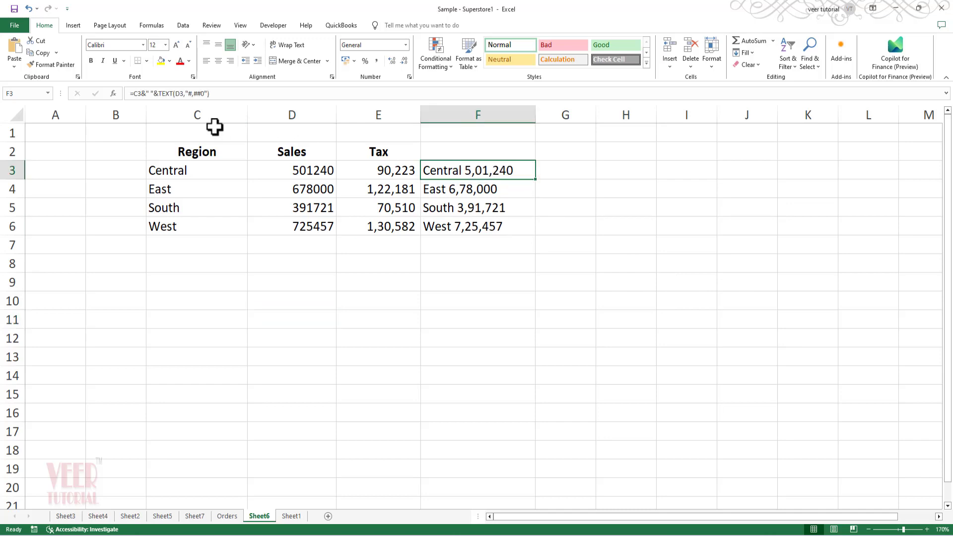
{"action": "left_click", "coordinate": [151, 93]}
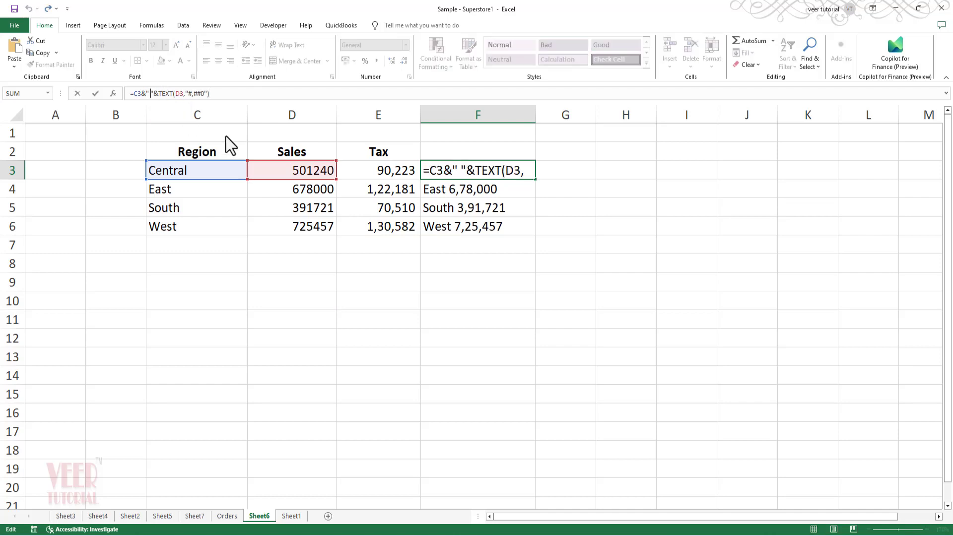
{"action": "type", "text": "$"}
{"action": "key", "text": "Return"}
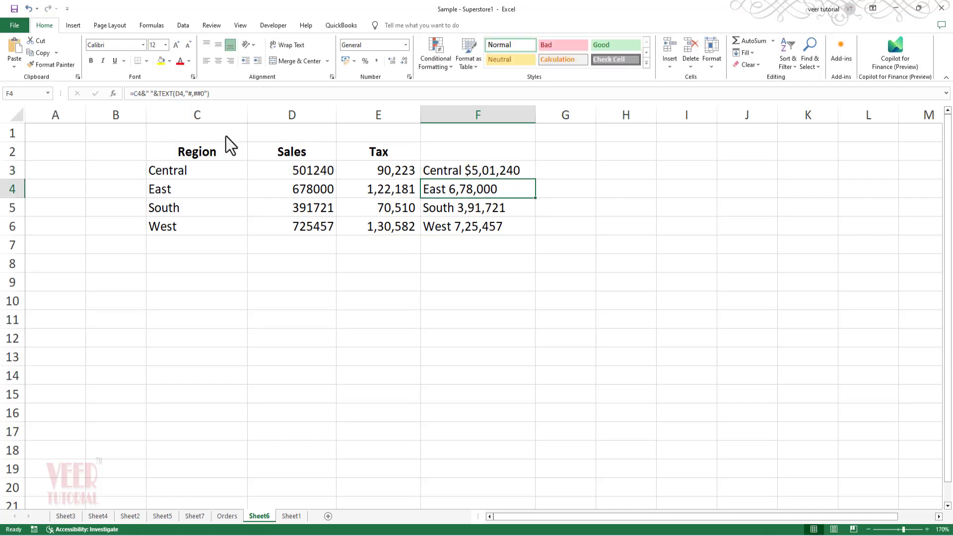
{"action": "key", "text": "Up"}
{"action": "key", "text": "ctrl+z"}
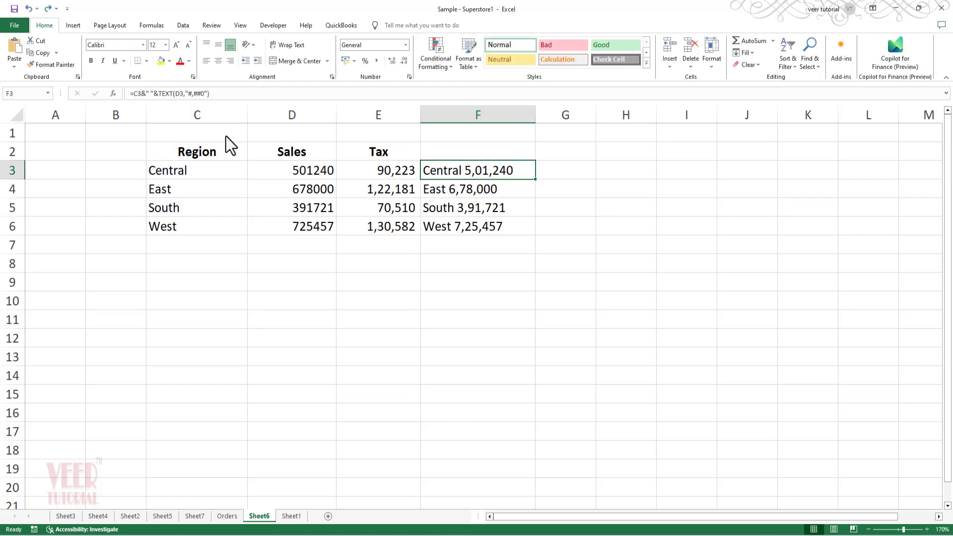
Give F6 the custom number format $,#,##0, based on #,##0, and copy the format code.
{"action": "left_click", "coordinate": [453, 228]}
{"action": "right_click", "coordinate": [453, 229]}
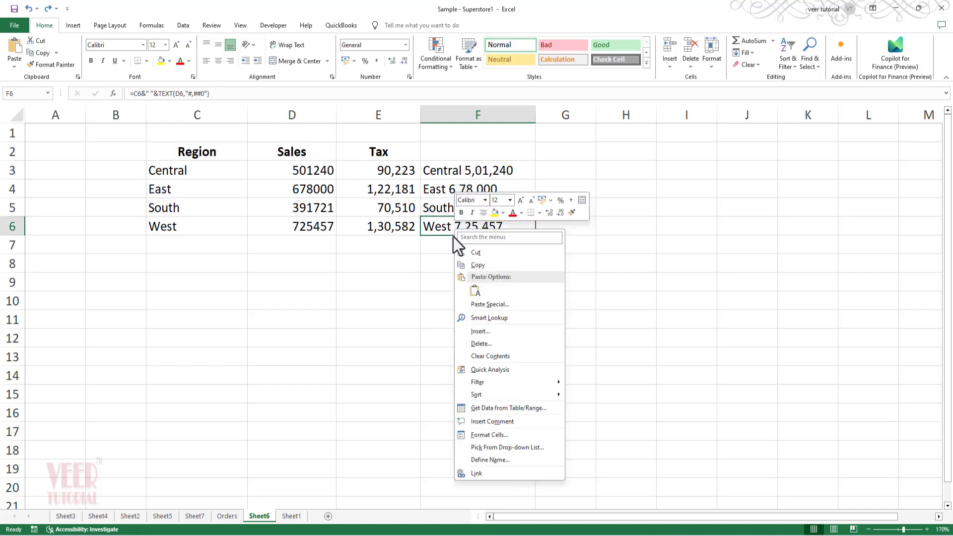
{"action": "left_click", "coordinate": [491, 436]}
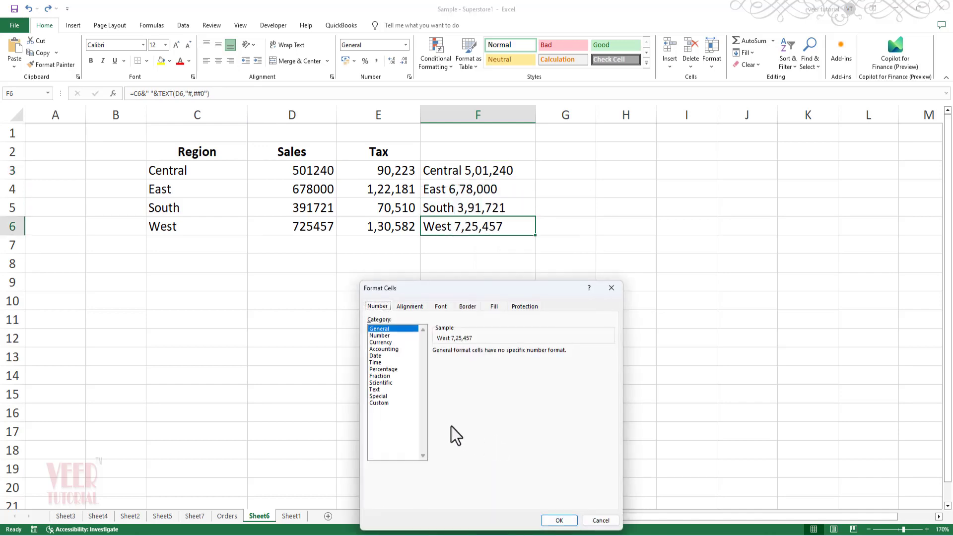
{"action": "left_click", "coordinate": [382, 403]}
{"action": "left_click_drag", "start_coordinate": [466, 287], "coordinate": [348, 181]}
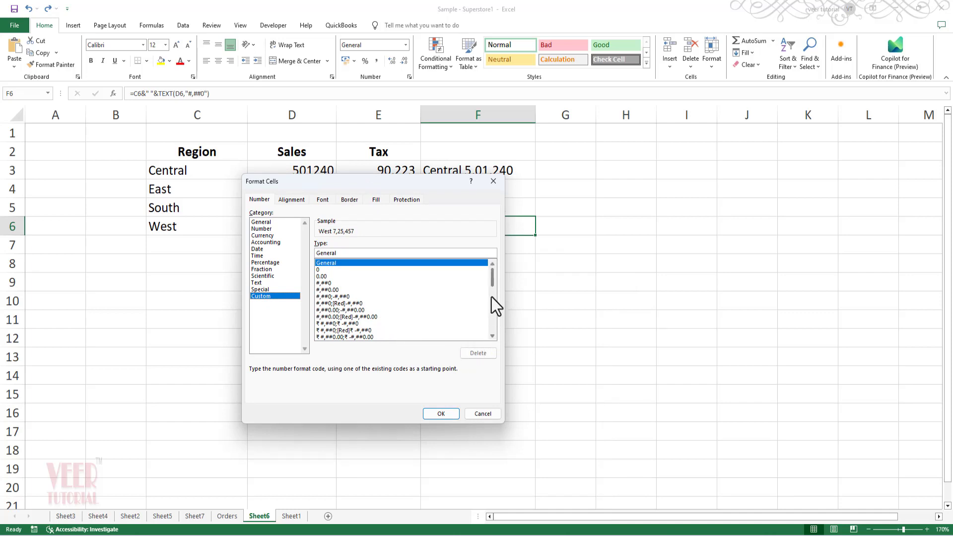
{"action": "left_click", "coordinate": [327, 290]}
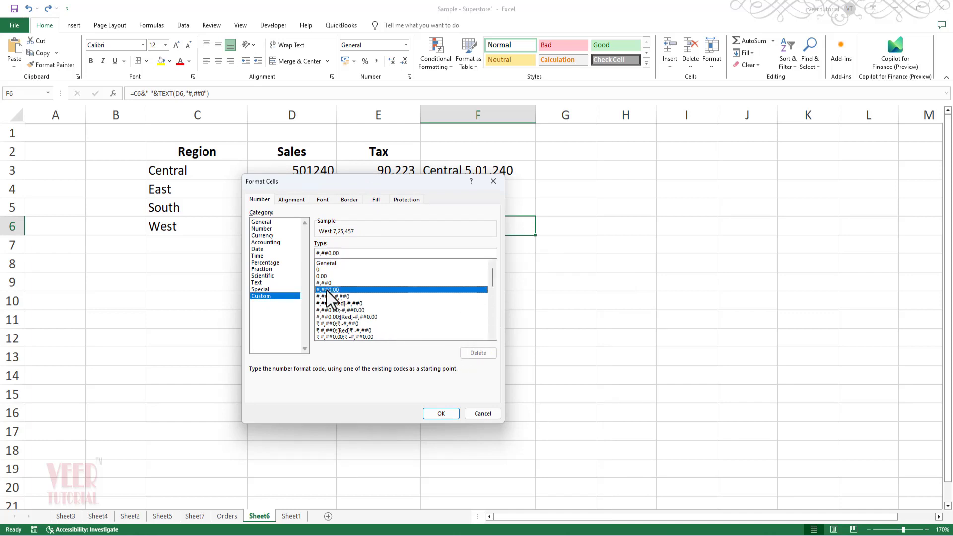
{"action": "key", "text": "Up"}
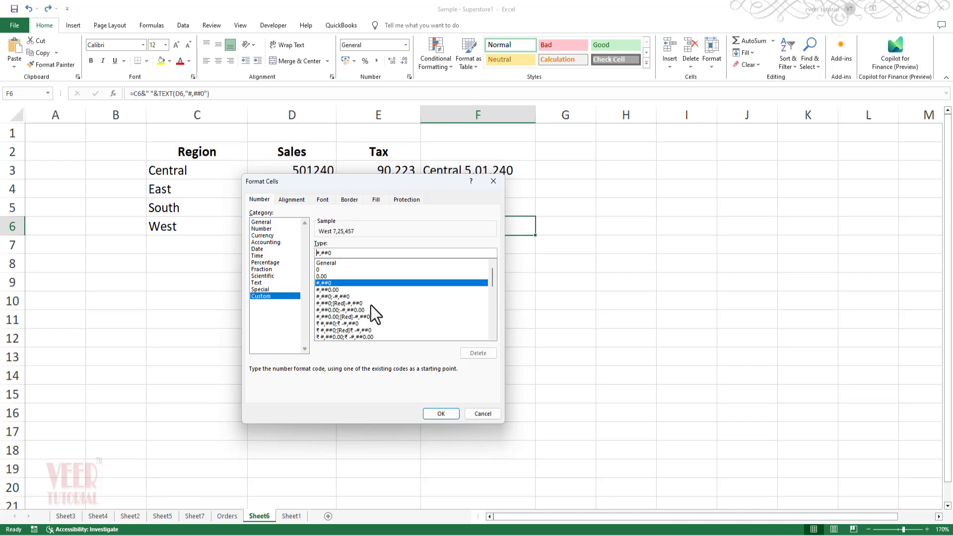
{"action": "type", "text": "$"}
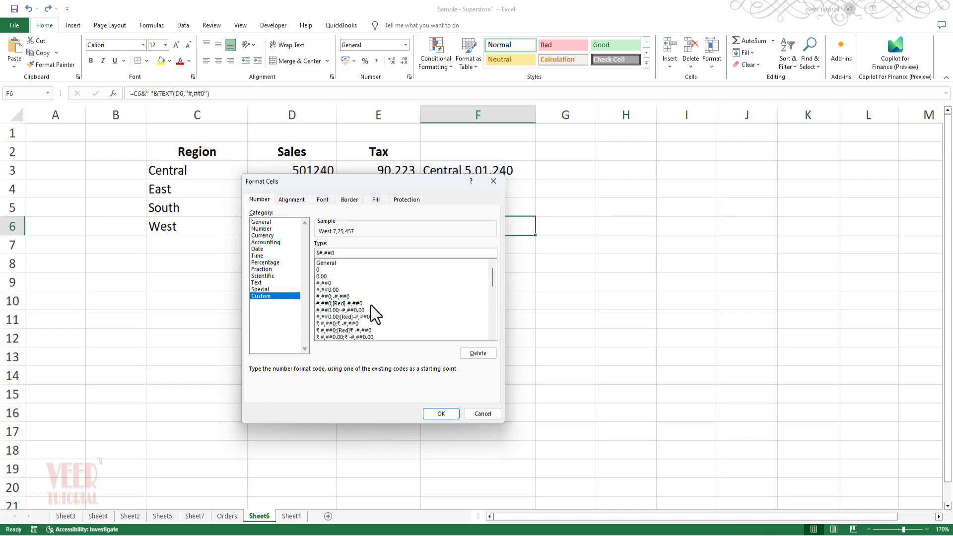
{"action": "type", "text": ","}
{"action": "key", "text": "ctrl+a"}
{"action": "key", "text": "ctrl+c"}
{"action": "left_click", "coordinate": [439, 414]}
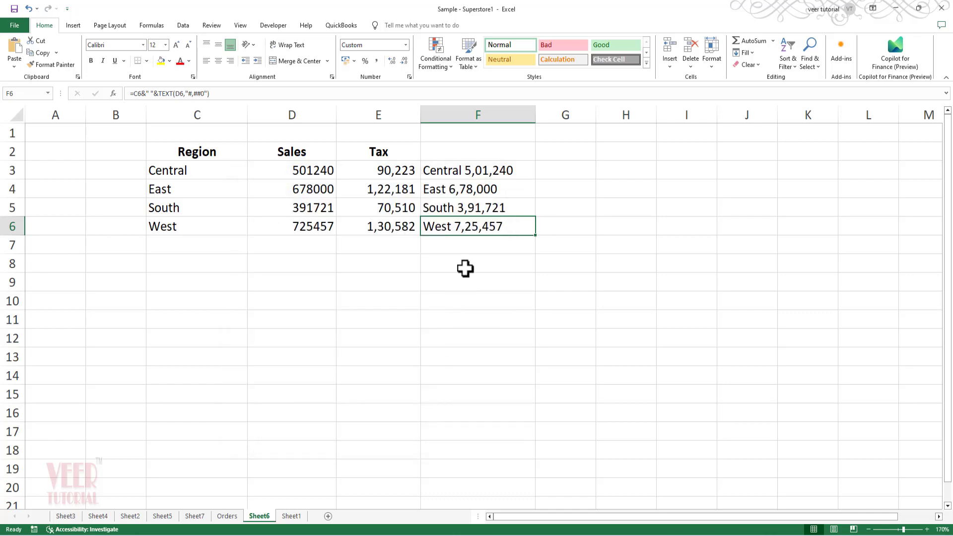
Replace the format string of the TEXT function in F3 with the copied code $,#,##0.
{"action": "left_click", "coordinate": [484, 168]}
{"action": "double_click", "coordinate": [487, 170]}
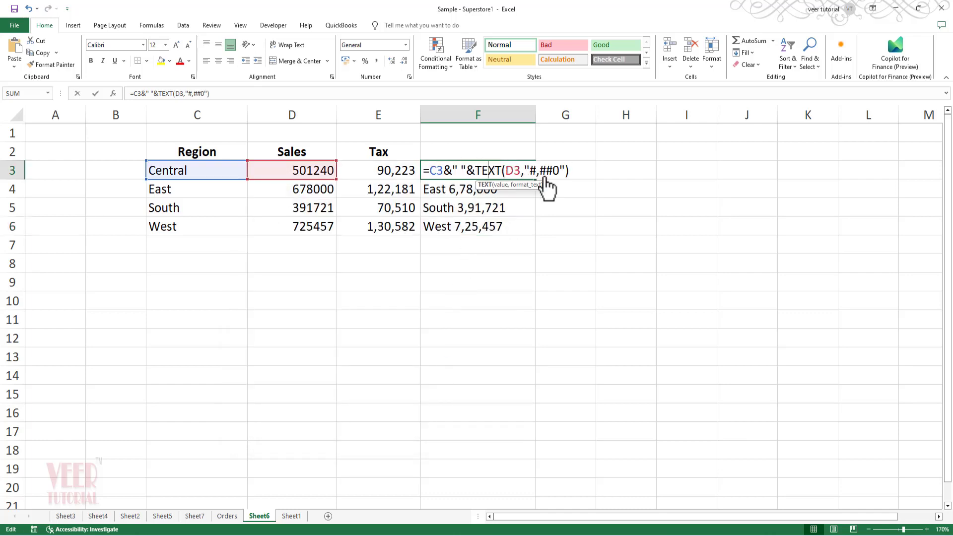
{"action": "left_click_drag", "start_coordinate": [559, 171], "coordinate": [529, 173]}
{"action": "key", "text": "ctrl+v"}
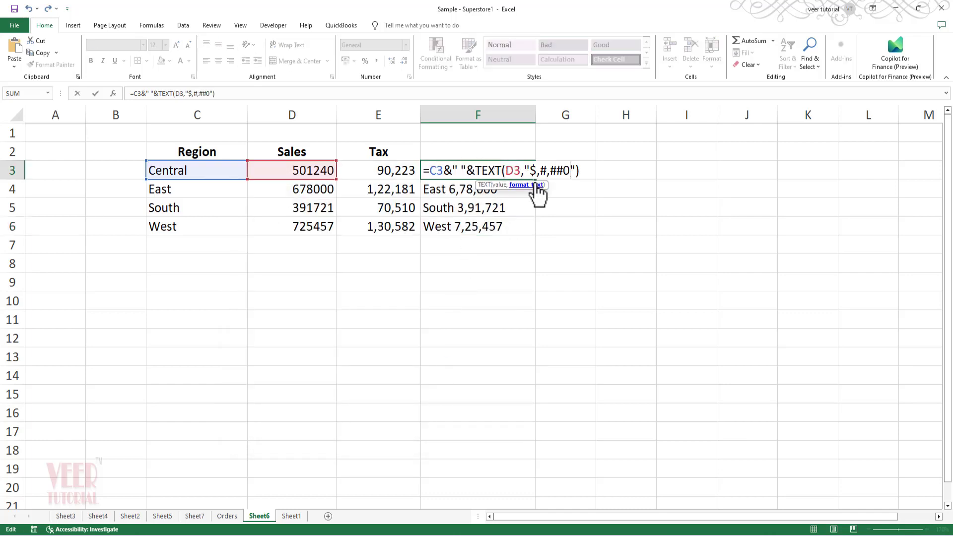
{"action": "key", "text": "Return"}
{"action": "left_click", "coordinate": [525, 171]}
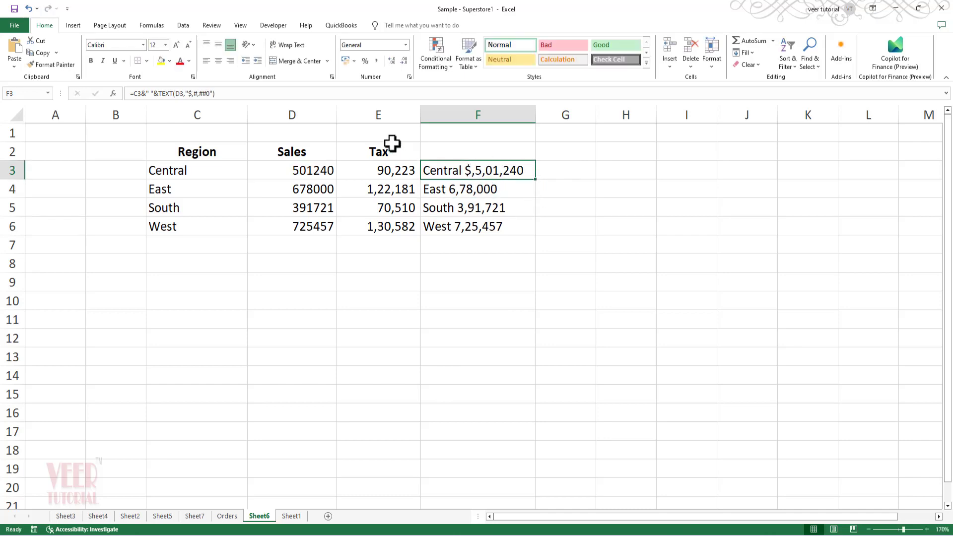
{"action": "key", "text": "F2"}
{"action": "key", "text": "BackSpace"}
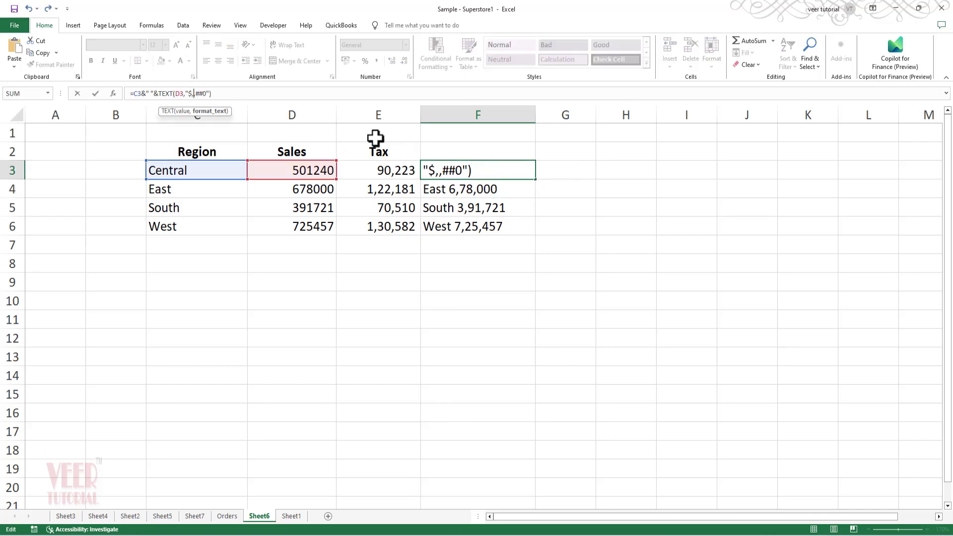
{"action": "type", "text": "\\"}
{"action": "key", "text": "Escape"}
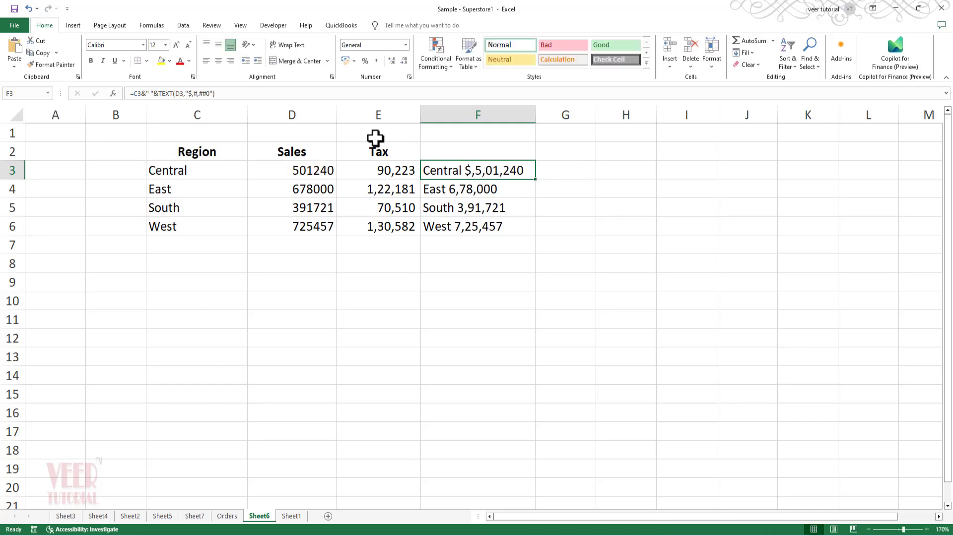
Remove the comma after the dollar sign in F3's format string so that it reads $#,##0.
{"action": "key", "text": "F2"}
{"action": "key", "text": "Left"}
{"action": "key", "text": "Left"}
{"action": "key", "text": "Left"}
{"action": "key", "text": "Left"}
{"action": "key", "text": "Left"}
{"action": "key", "text": "Left"}
{"action": "key", "text": "Left"}
{"action": "key", "text": "Left"}
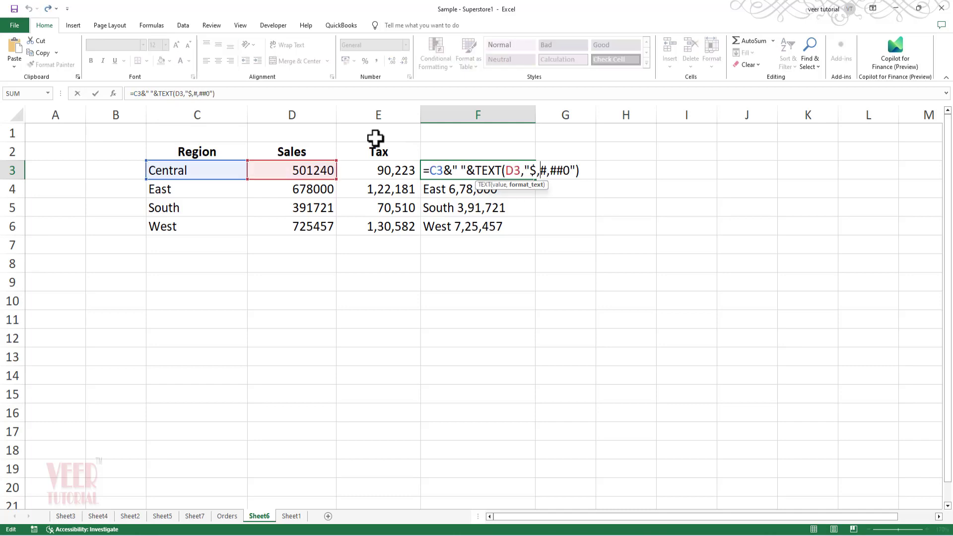
{"action": "key", "text": "BackSpace"}
{"action": "key", "text": "Return"}
{"action": "key", "text": "Up"}
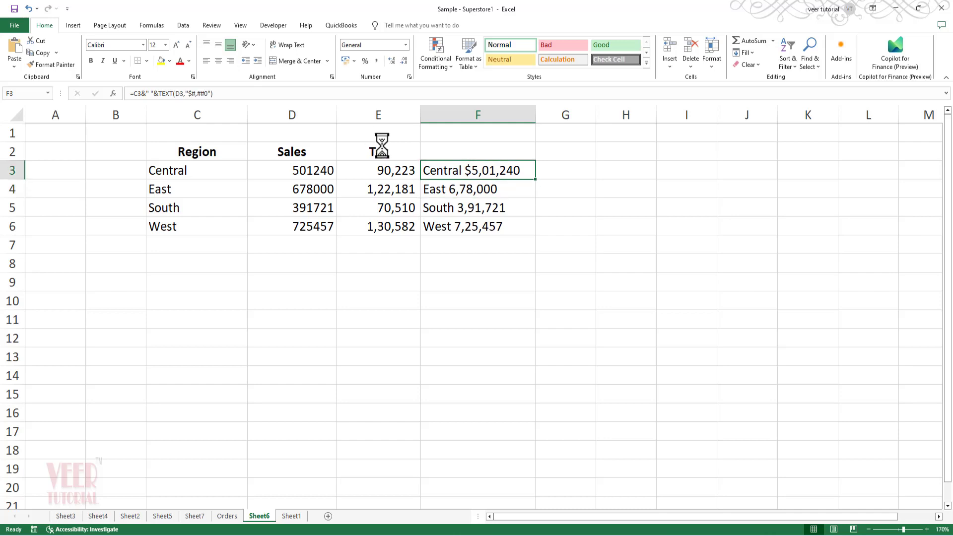
Copy F3's formula into F4:F6 and clear the copy selection.
{"action": "key", "text": "ctrl+c"}
{"action": "left_click_drag", "start_coordinate": [502, 191], "coordinate": [504, 226]}
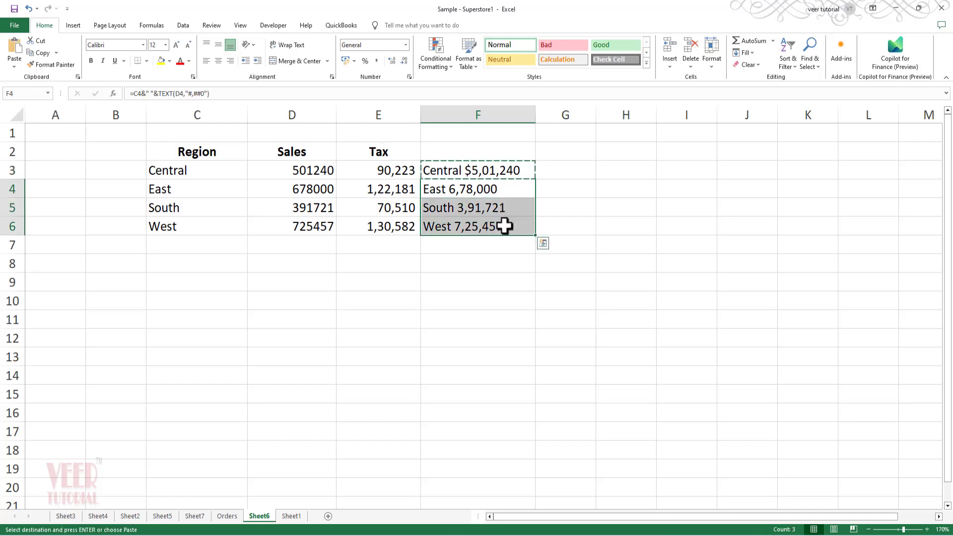
{"action": "key", "text": "ctrl+v"}
{"action": "left_click", "coordinate": [451, 311]}
{"action": "key", "text": "Escape"}
{"action": "left_click", "coordinate": [596, 248]}
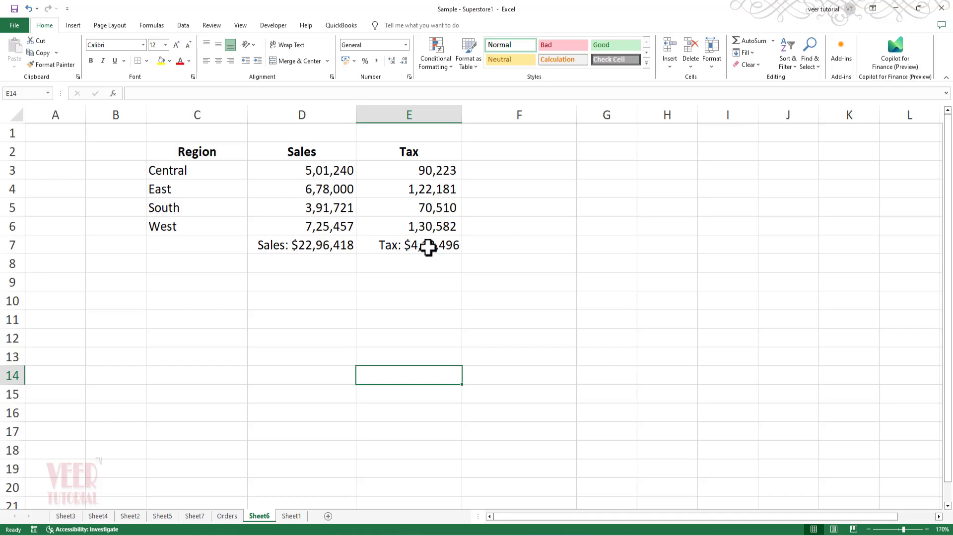
Enter =SUM(D7:E7) in F7 to add the combined Sales and Tax totals, and compare it with E7.
{"action": "left_click", "coordinate": [481, 248]}
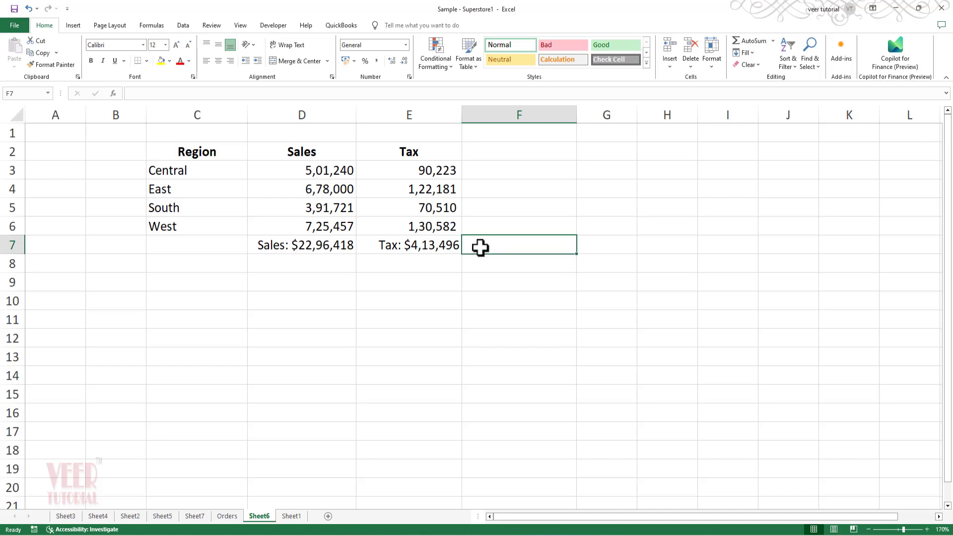
{"action": "type", "text": "=SUM("}
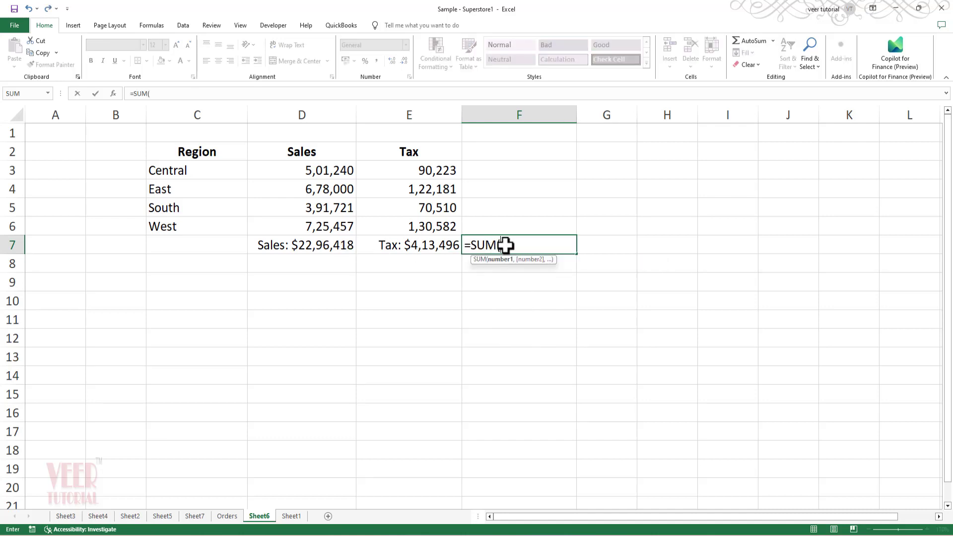
{"action": "key", "text": "Left"}
{"action": "key", "text": "shift+Left"}
{"action": "key", "text": "Return"}
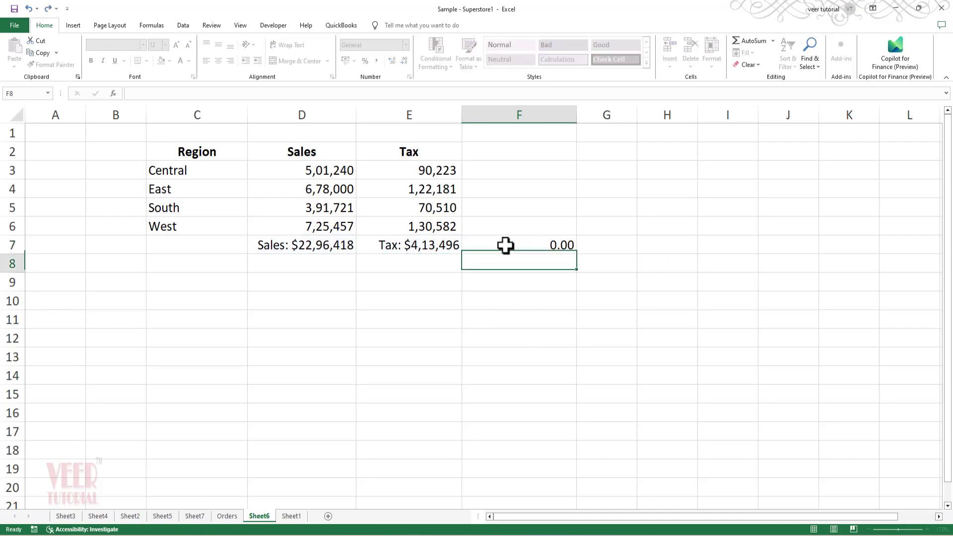
{"action": "left_click", "coordinate": [505, 245]}
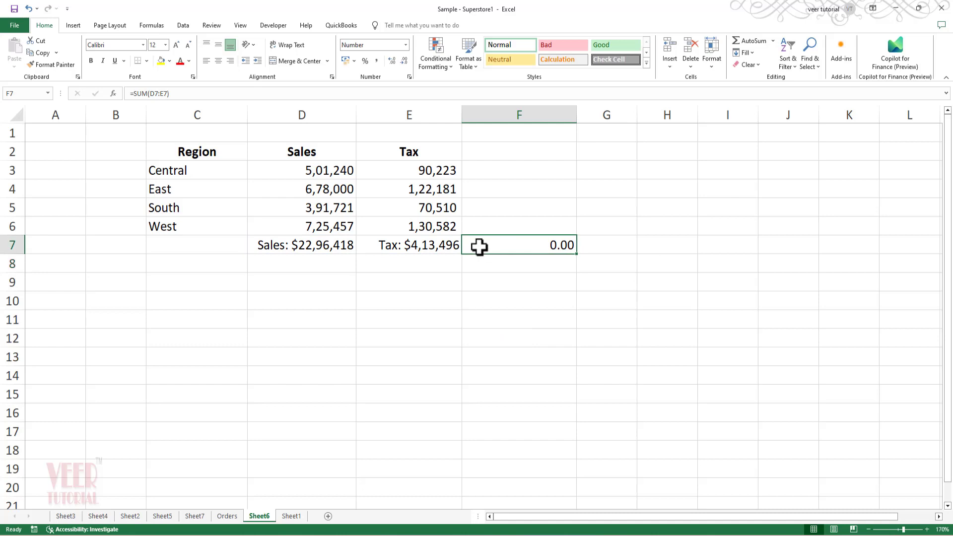
{"action": "left_click", "coordinate": [421, 247]}
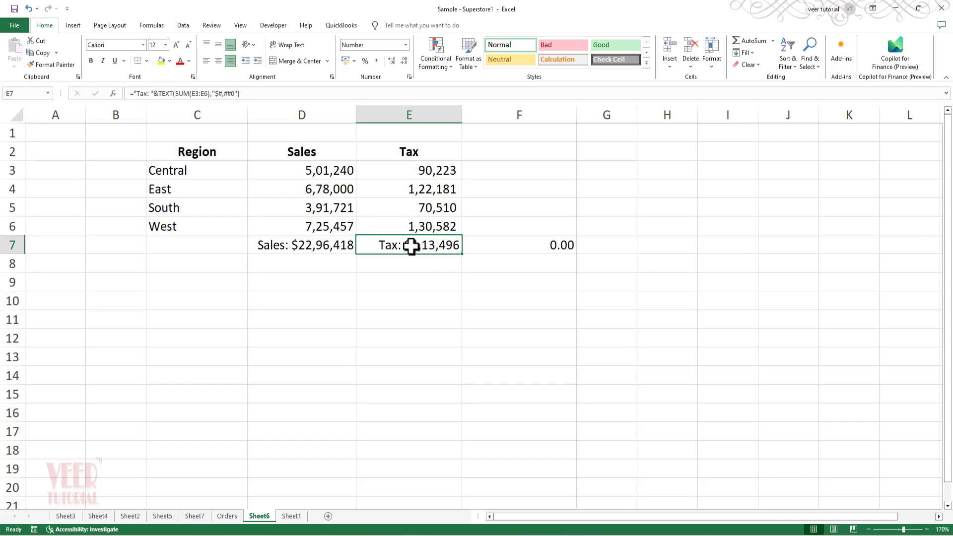
{"action": "left_click", "coordinate": [538, 248]}
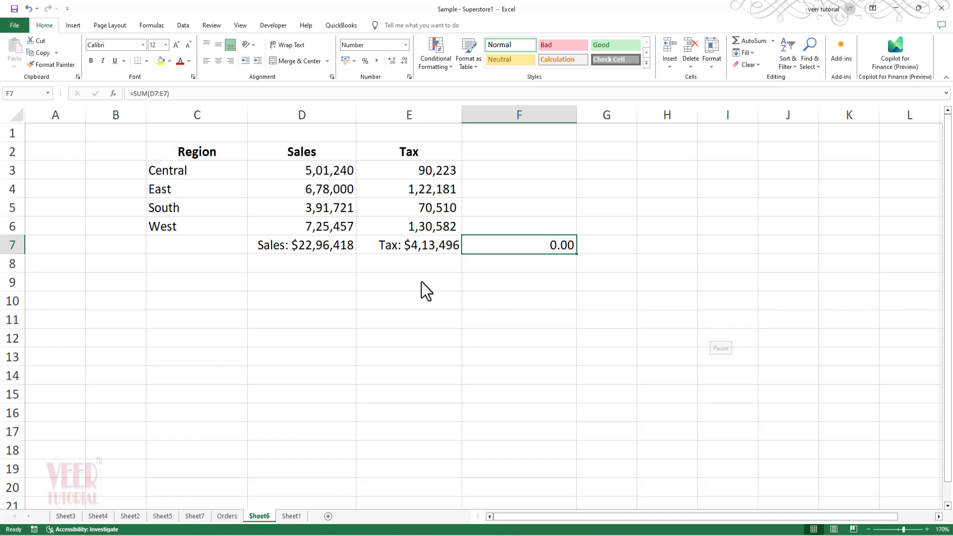
Replace the text-combining formula in D7 with the plain sum =SUM(D3:D6).
{"action": "left_click", "coordinate": [298, 249]}
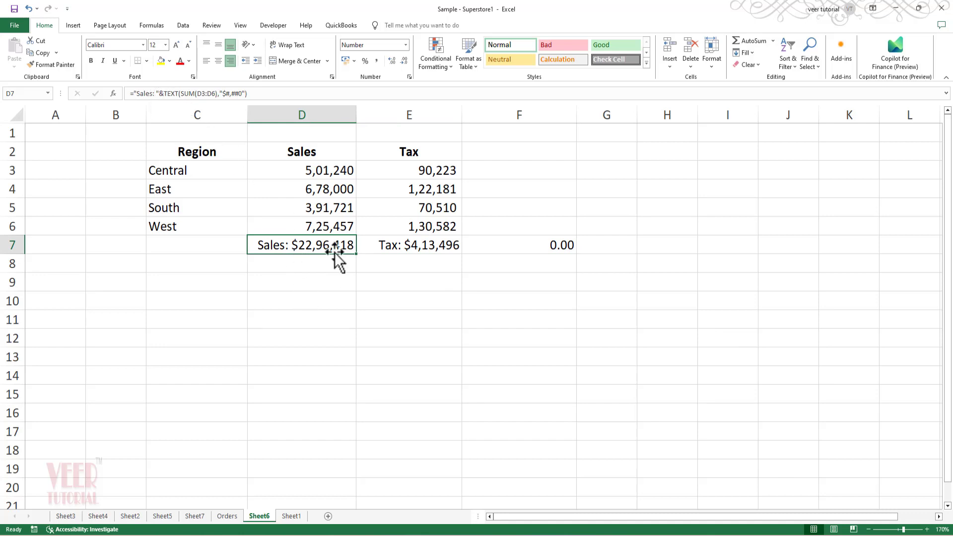
{"action": "type", "text": "=su"}
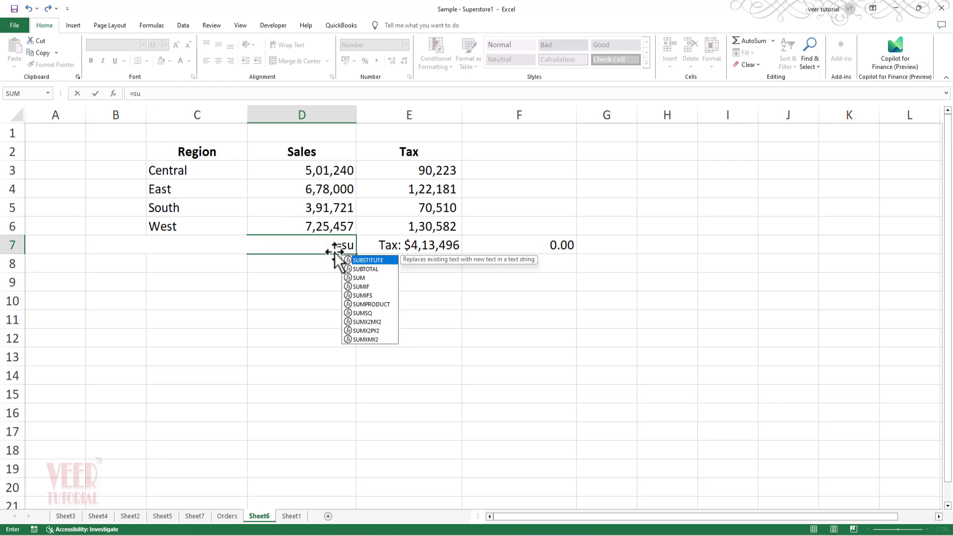
{"action": "key", "text": "Down"}
{"action": "key", "text": "Down"}
{"action": "key", "text": "Tab"}
{"action": "key", "text": "Up"}
{"action": "key", "text": "Up"}
{"action": "key", "text": "Up"}
{"action": "key", "text": "Up"}
{"action": "key", "text": "Down"}
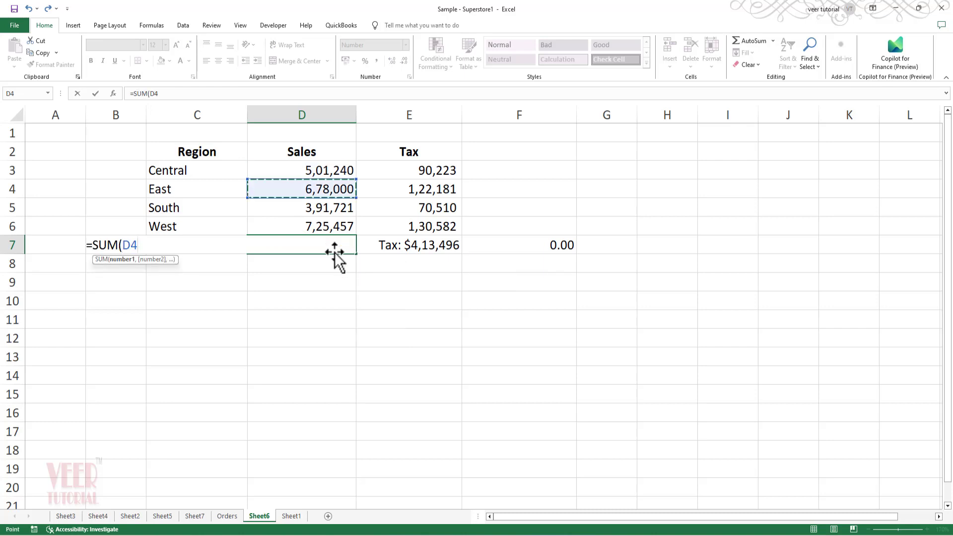
{"action": "key", "text": "Up"}
{"action": "key", "text": "shift+Down"}
{"action": "key", "text": "shift+Down"}
{"action": "key", "text": "shift+Down"}
{"action": "key", "text": "Return"}
{"action": "key", "text": "Up"}
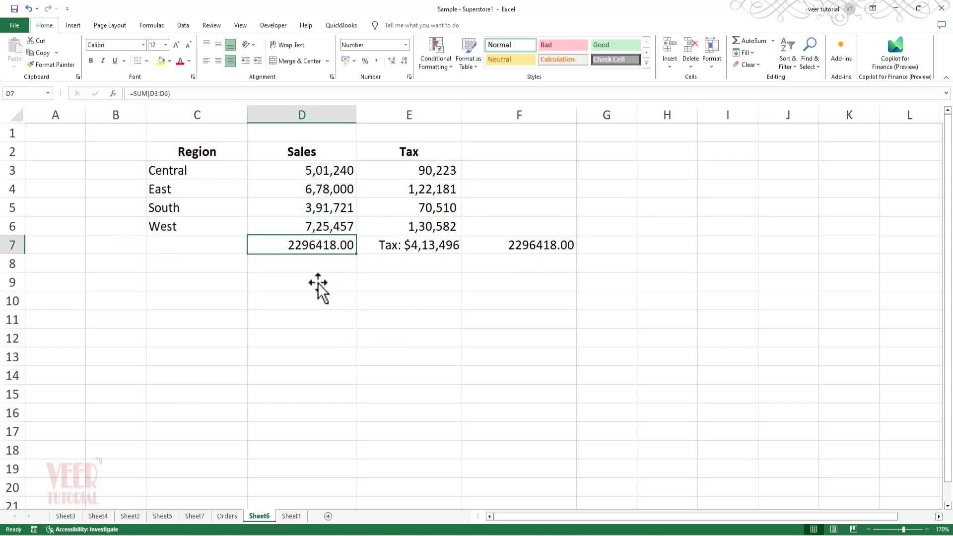
Open the number format settings for D7 and choose the custom format #,##0.00 as the base.
{"action": "key", "text": "ctrl+1"}
{"action": "key", "text": "Escape"}
{"action": "right_click", "coordinate": [329, 246]}
{"action": "left_click", "coordinate": [383, 454]}
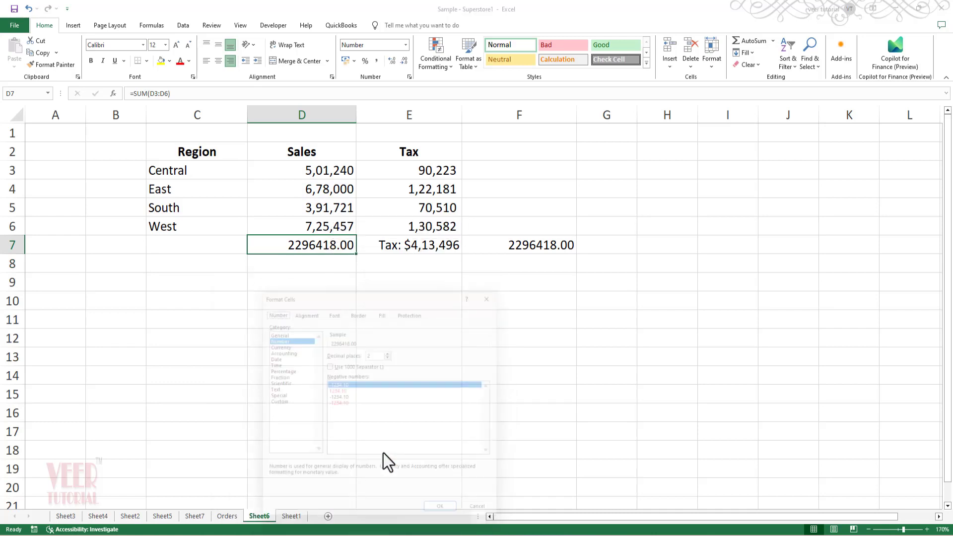
{"action": "left_click", "coordinate": [271, 403]}
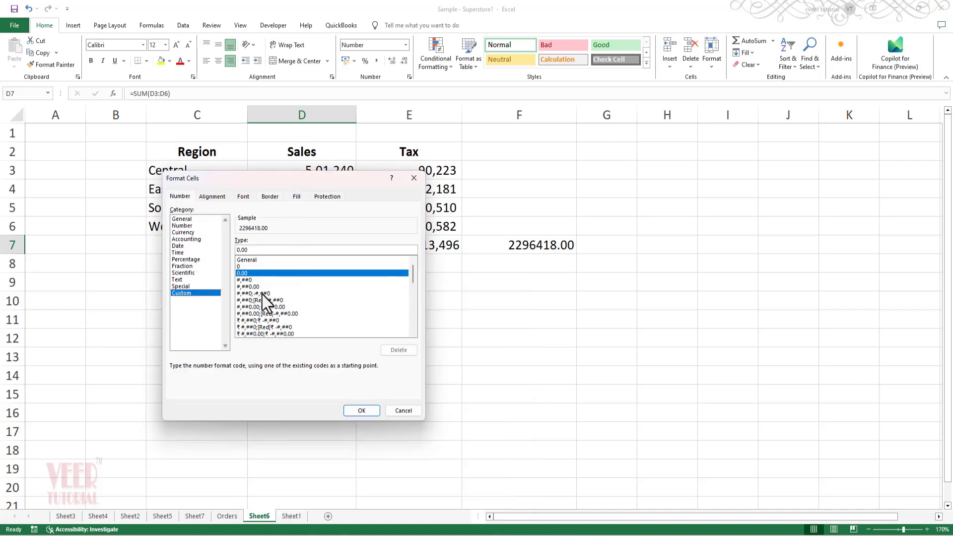
{"action": "left_click", "coordinate": [257, 286]}
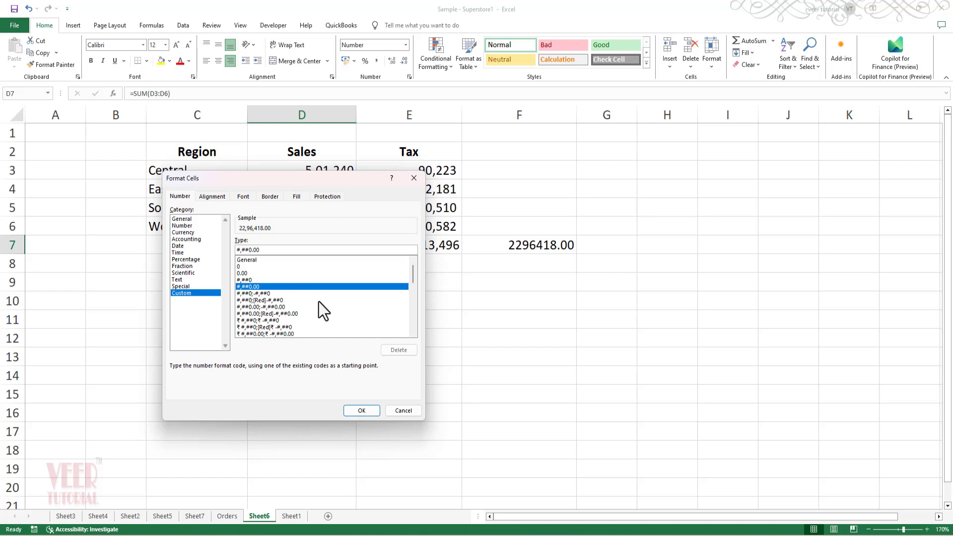
Prefix the format code with Sales: in quotation marks, making it "Sales:"#,##0.00, and apply it to D7.
{"action": "type", "text": "Sales:"}
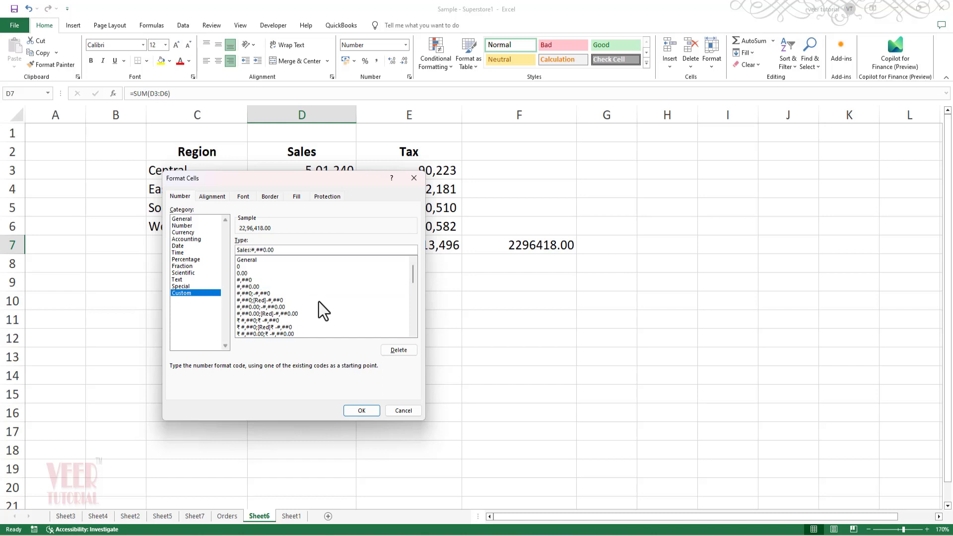
{"action": "left_click", "coordinate": [361, 410]}
{"action": "left_click", "coordinate": [447, 314]}
{"action": "type", "text": "\""}
{"action": "left_click", "coordinate": [354, 409]}
{"action": "left_click", "coordinate": [307, 356]}
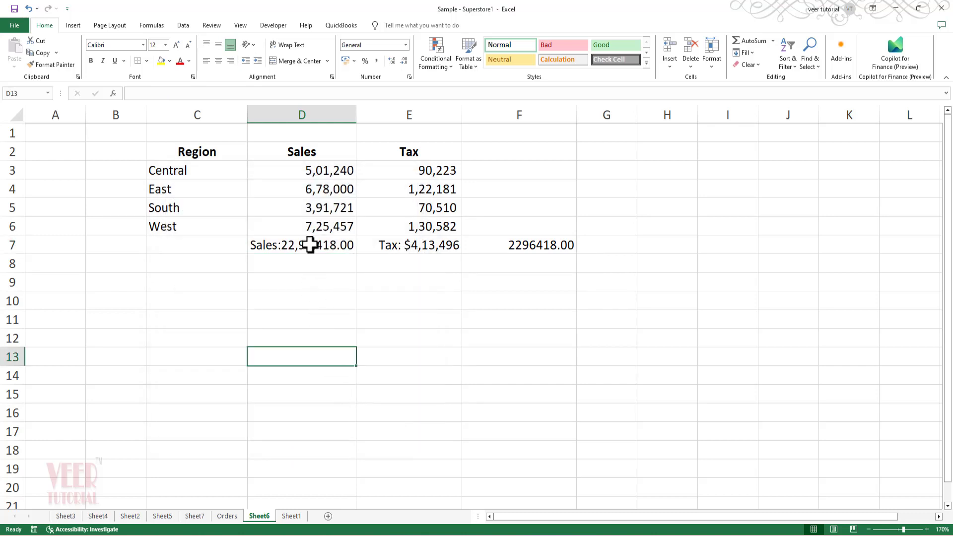
Copy the sales total in D7, with its custom format, into E7 under the Tax column.
{"action": "left_click", "coordinate": [310, 245]}
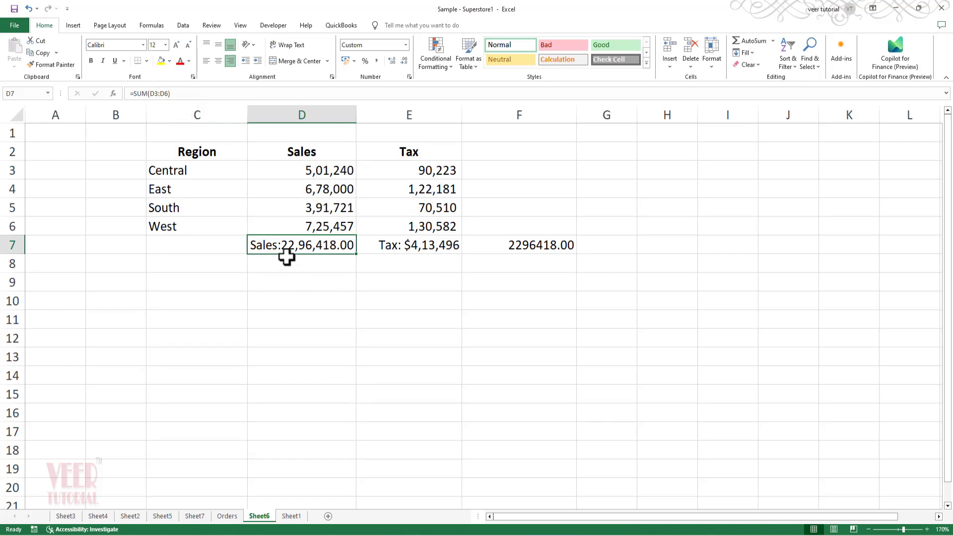
{"action": "key", "text": "ctrl+c"}
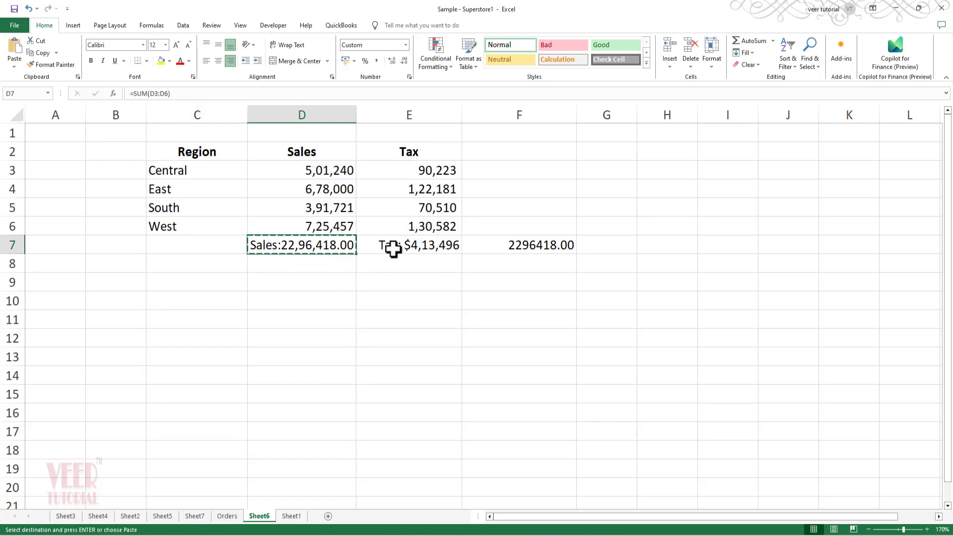
{"action": "left_click", "coordinate": [395, 248]}
{"action": "key", "text": "ctrl+v"}
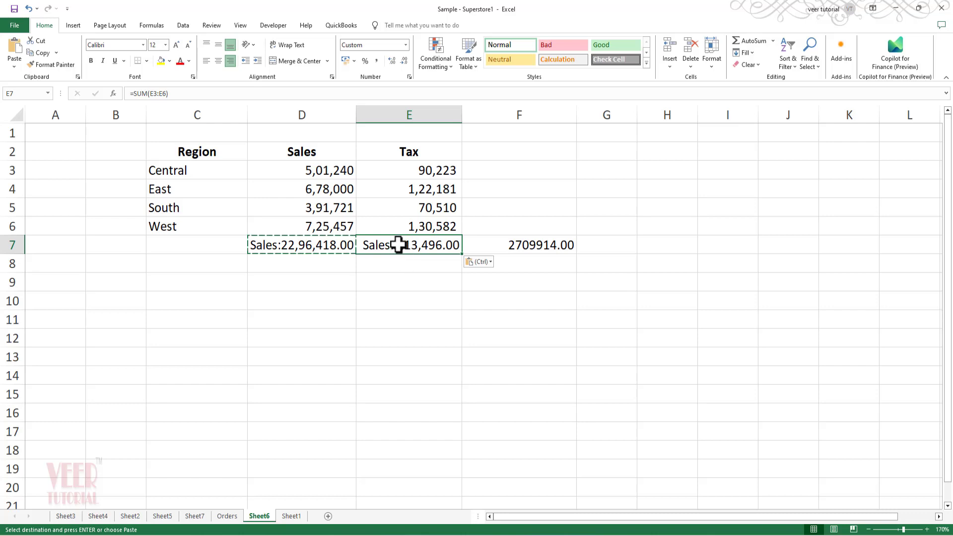
Change the quoted label in E7's custom number format from Sales to Tax, making the code "Tax:"#,##0.00.
{"action": "right_click", "coordinate": [398, 246]}
{"action": "left_click", "coordinate": [436, 450]}
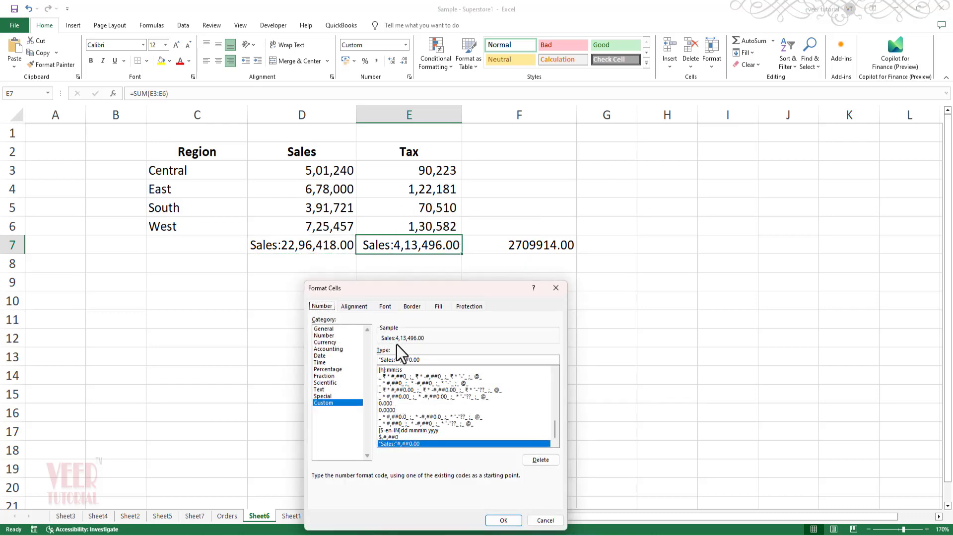
{"action": "left_click", "coordinate": [393, 360]}
{"action": "key", "text": "BackSpace"}
{"action": "key", "text": "BackSpace"}
{"action": "key", "text": "BackSpace"}
{"action": "key", "text": "BackSpace"}
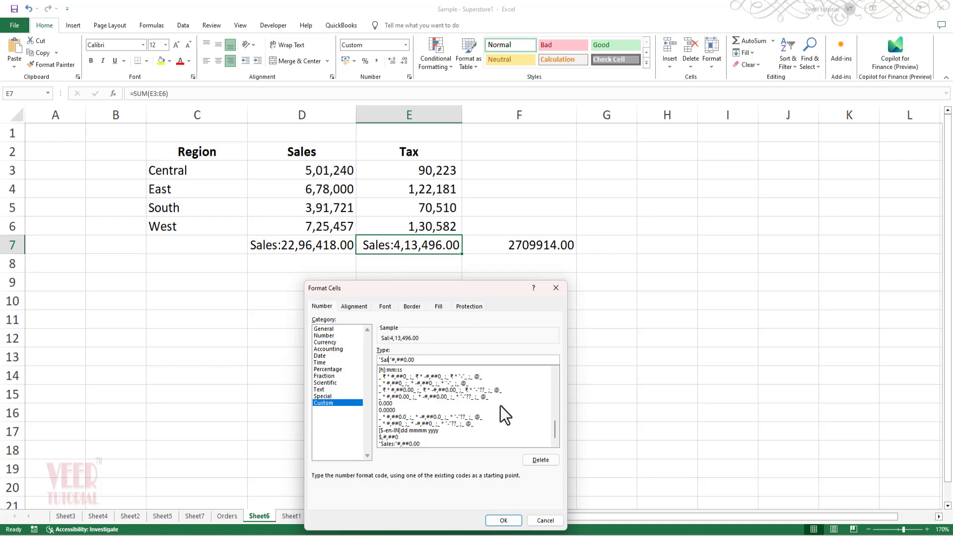
{"action": "key", "text": "BackSpace"}
{"action": "type", "text": "Tax"}
{"action": "key", "text": "Return"}
{"action": "left_click", "coordinate": [417, 374]}
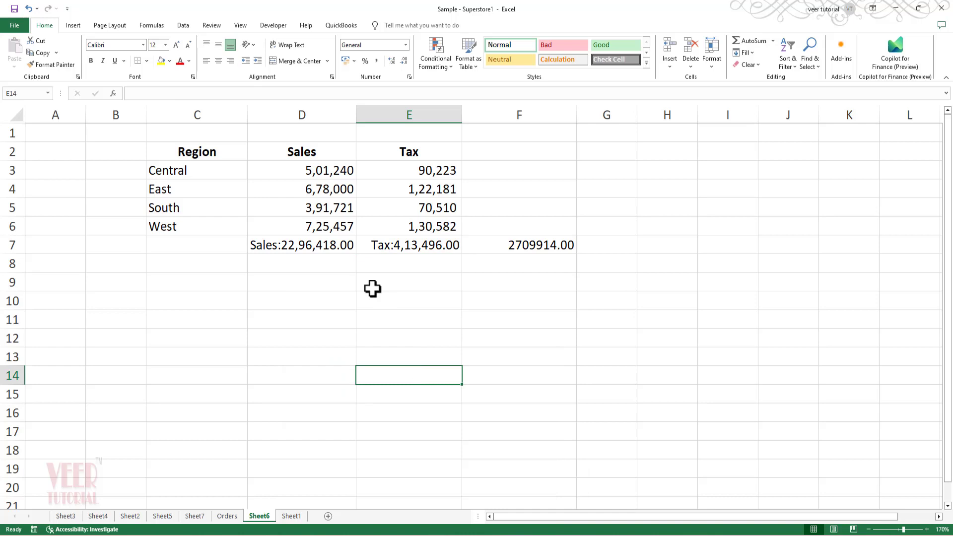
Check the total in F7 against its source cells D7 and E7, then clear the selection.
{"action": "left_click", "coordinate": [412, 249]}
{"action": "left_click", "coordinate": [529, 251]}
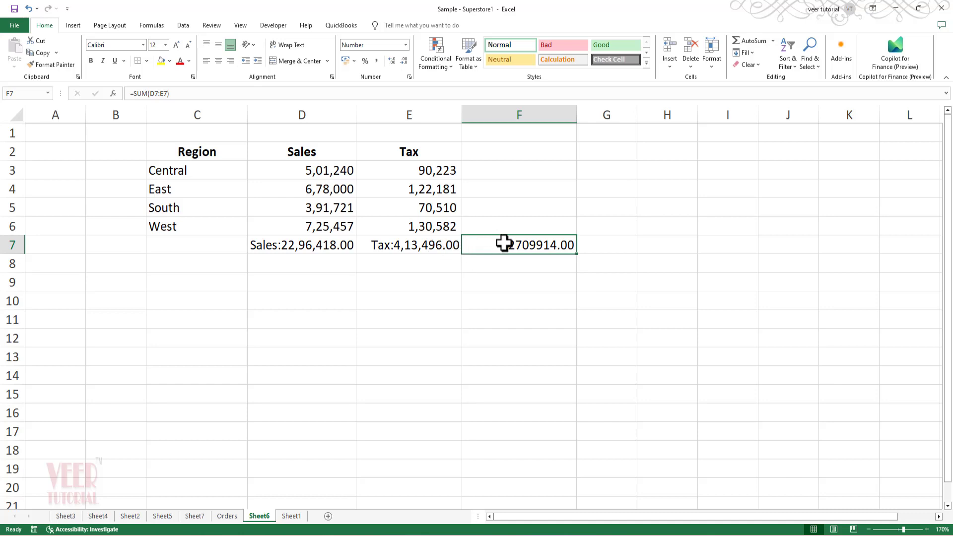
{"action": "left_click", "coordinate": [422, 248]}
{"action": "left_click_drag", "start_coordinate": [398, 247], "coordinate": [314, 238]}
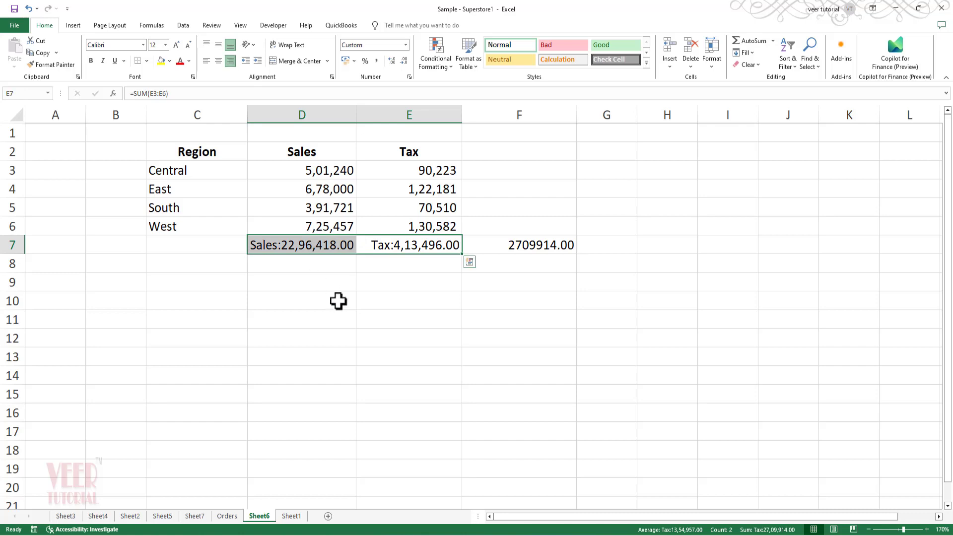
{"action": "left_click", "coordinate": [354, 323]}
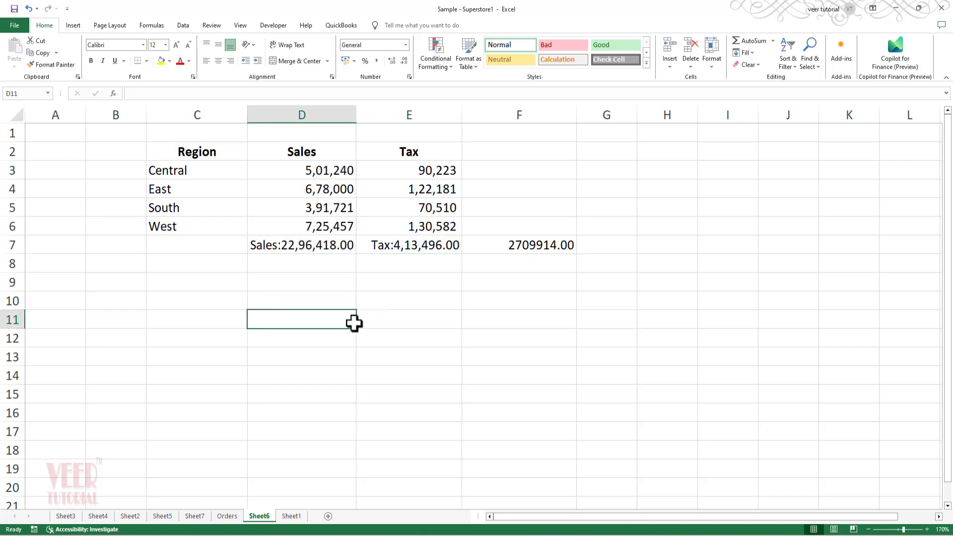